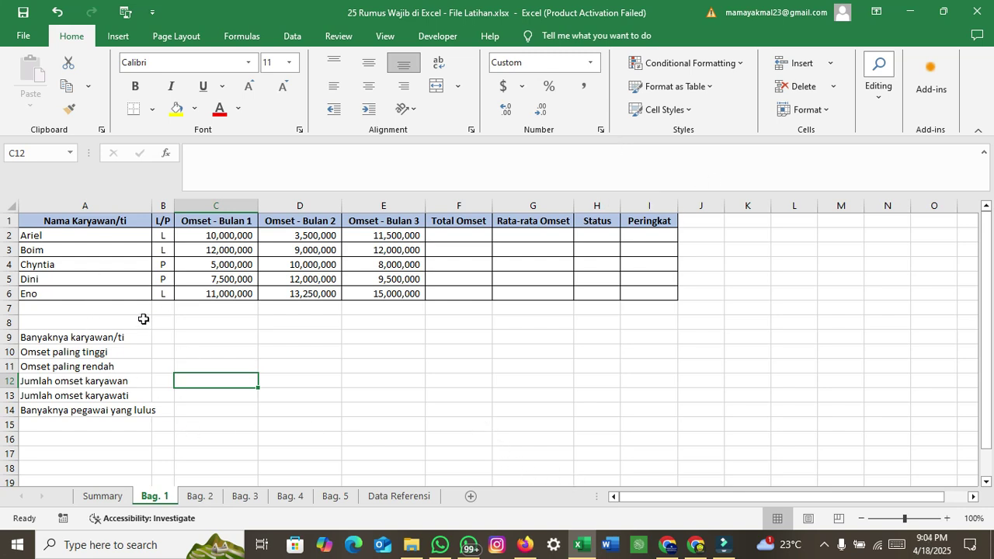
Step: Examine the employee names, the first row's monthly sales and the Omset - Bulan 1 to 3 headings on the Bag. 1 sheet
left_click(433, 237)
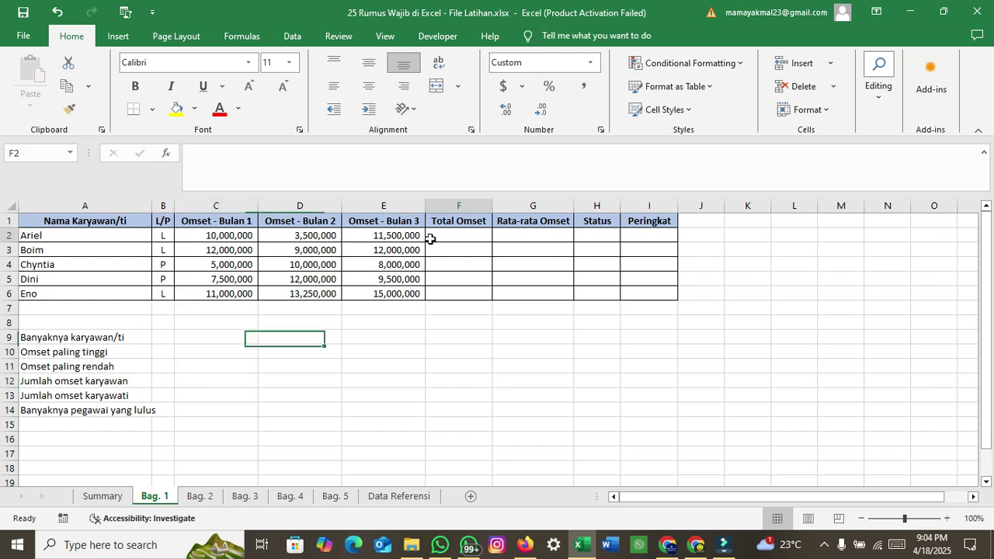
left_click(279, 247)
left_click(212, 247)
left_click(118, 243)
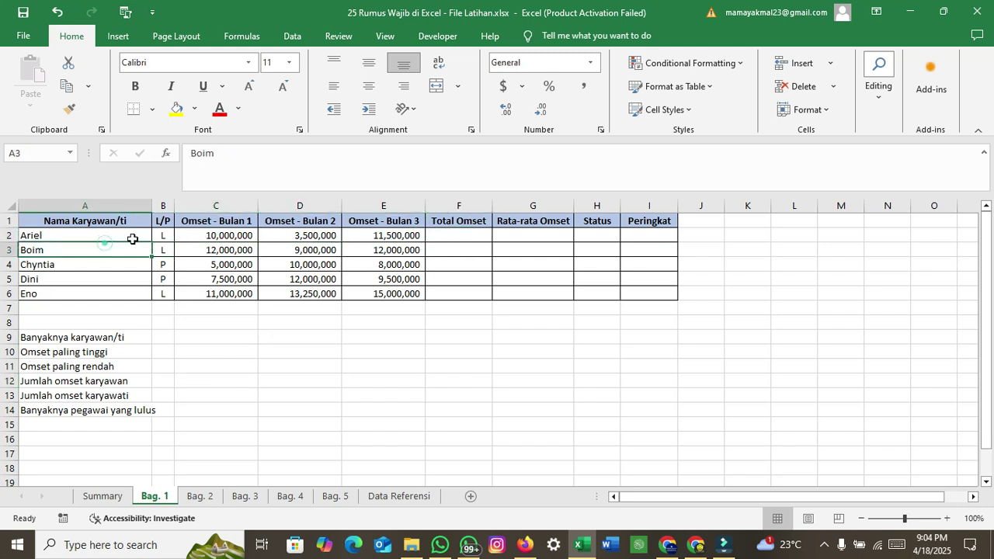
left_click(355, 245)
left_click(318, 238)
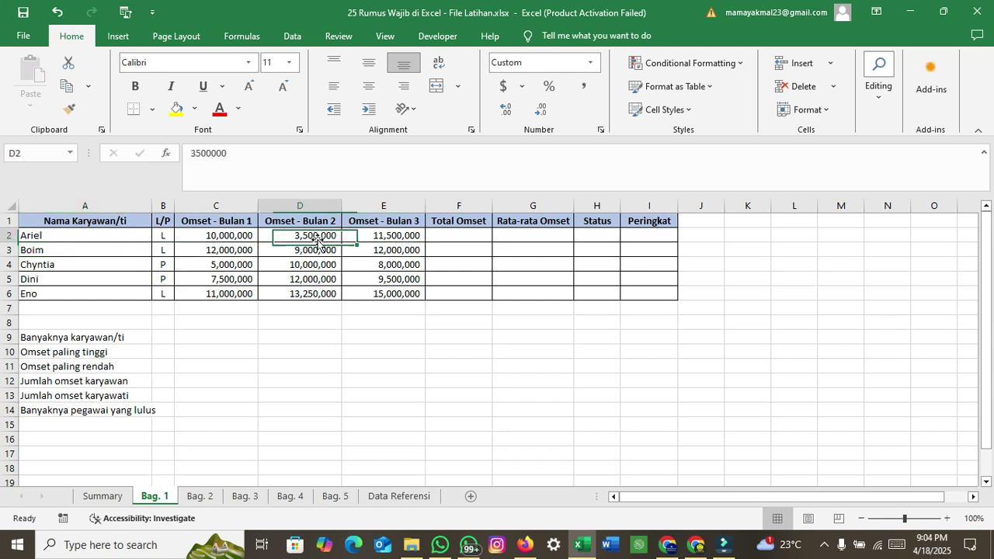
left_click(226, 239)
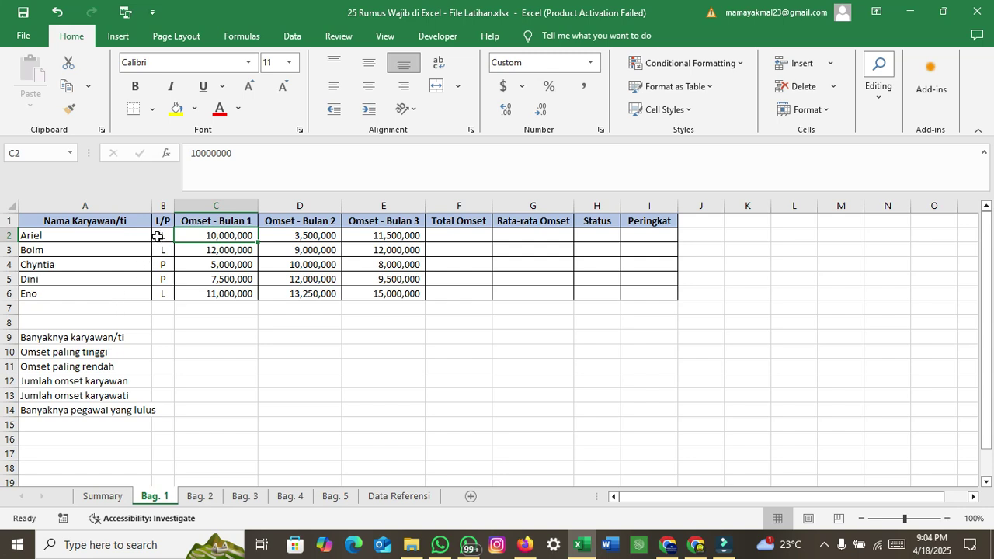
left_click(295, 236)
left_click_drag(258, 236, 226, 220)
left_click(296, 221)
left_click(347, 221)
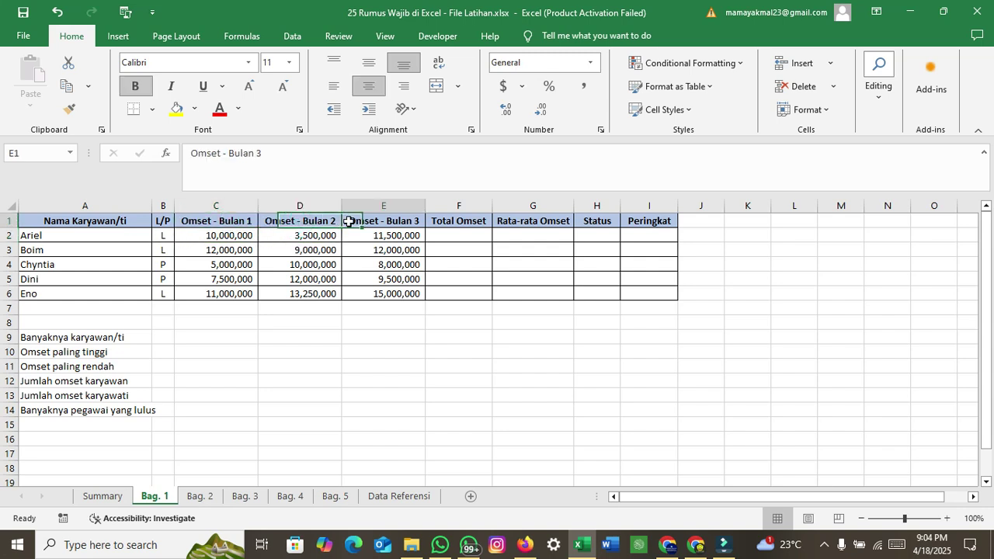
Step: Calculate the first employee's Total Omset in F2 with the formula =SUM(C2:E2)
left_click(458, 235)
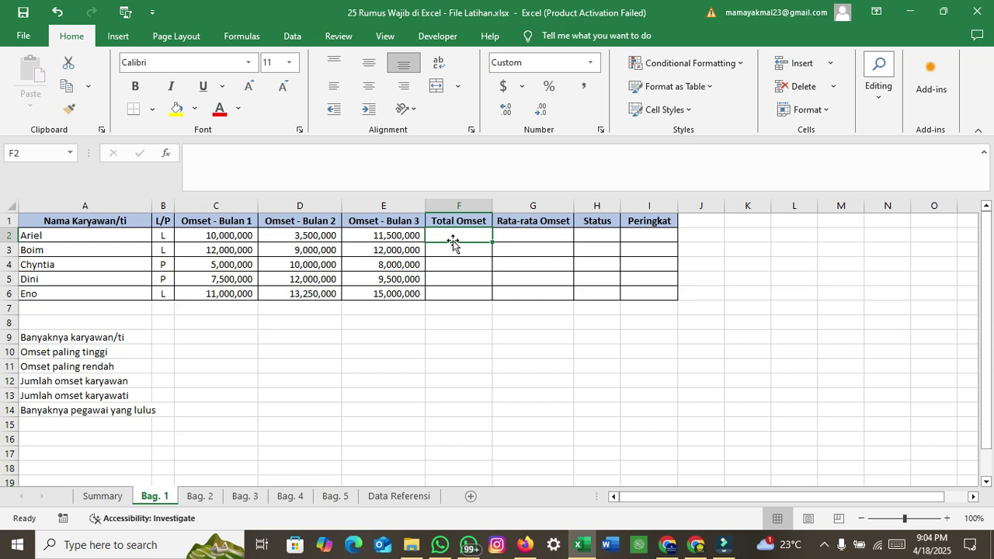
left_click_drag(221, 236, 358, 234)
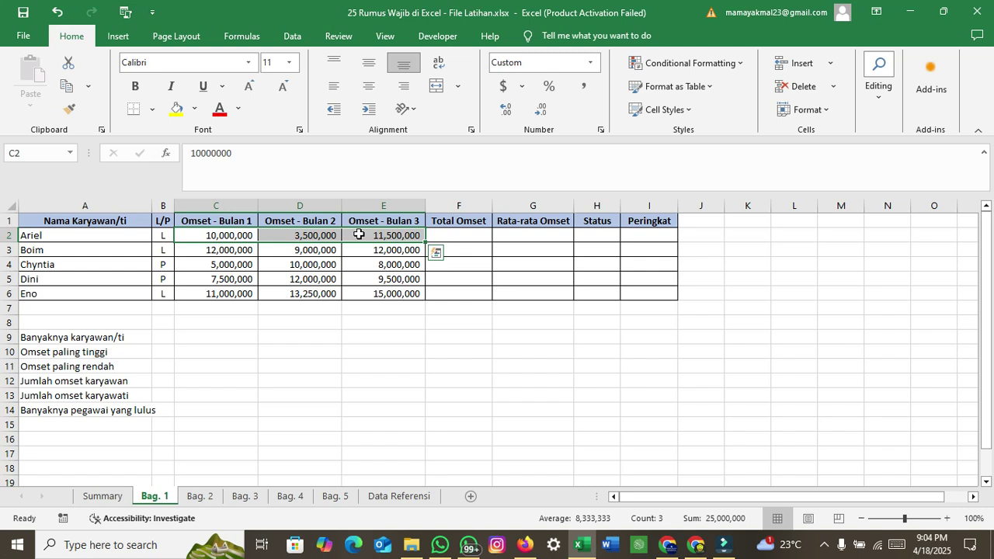
left_click(486, 239)
type("=su")
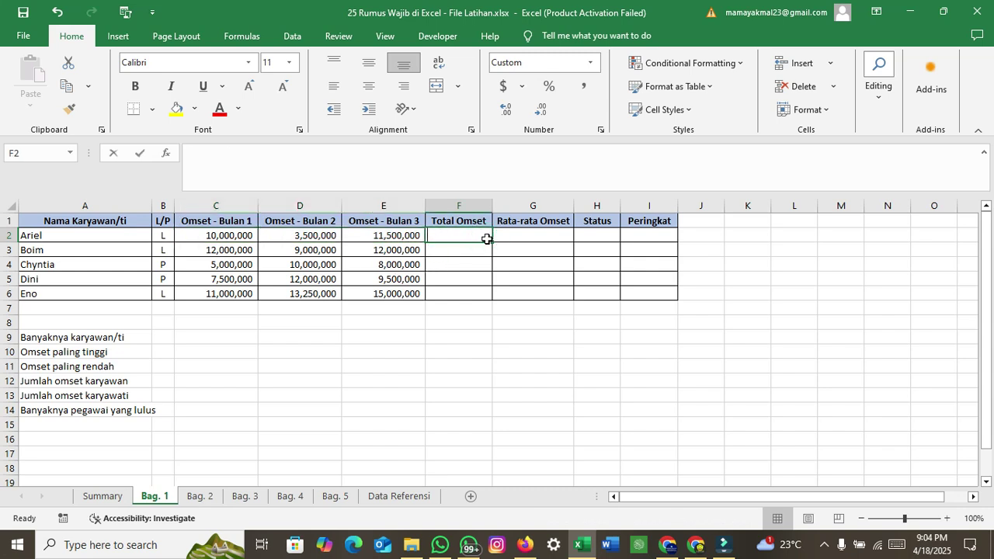
type("m(")
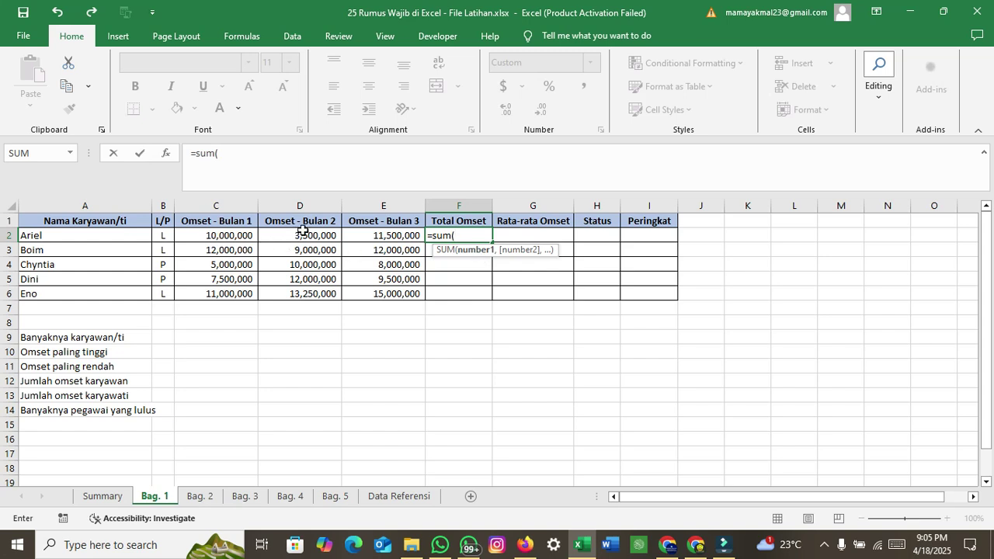
left_click(212, 241)
left_click_drag(266, 240, 393, 236)
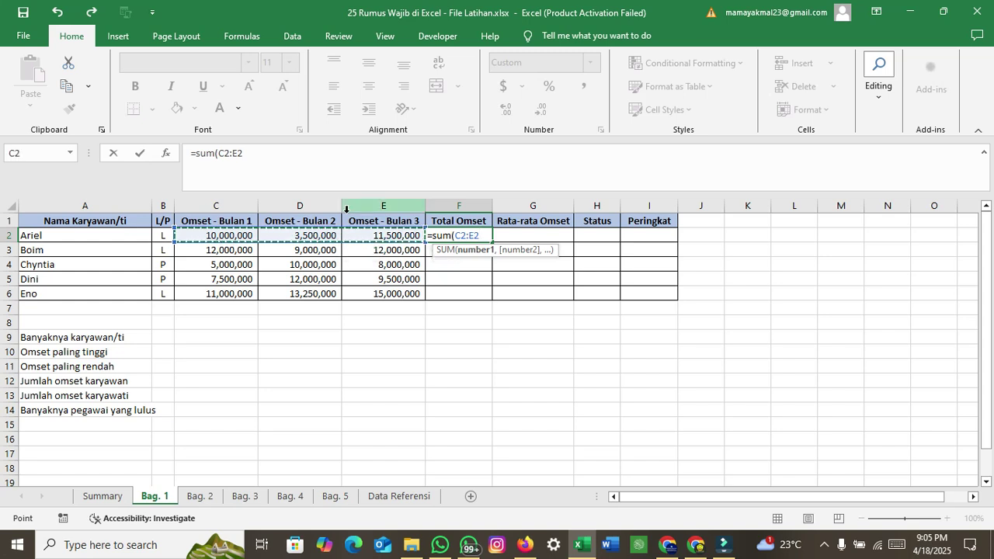
type(")")
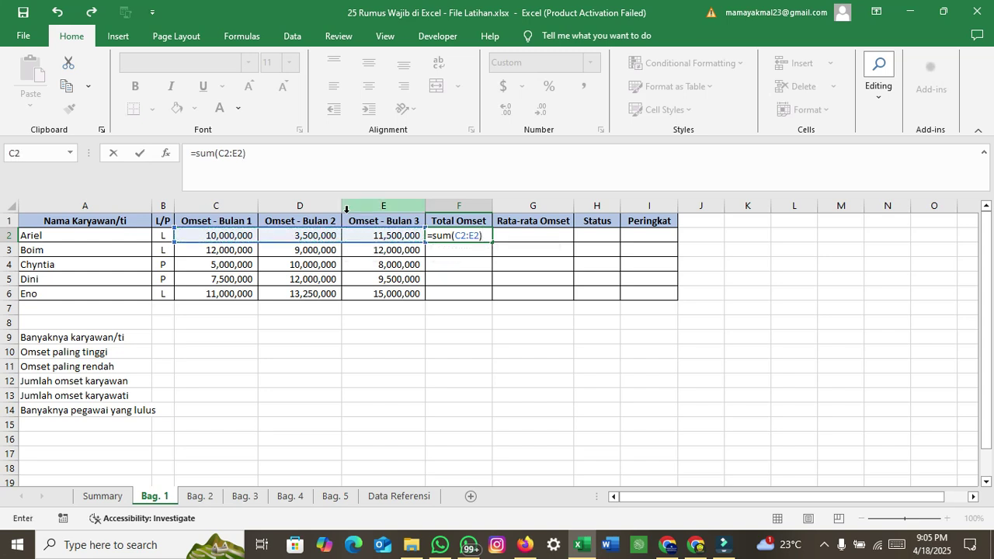
key("Return")
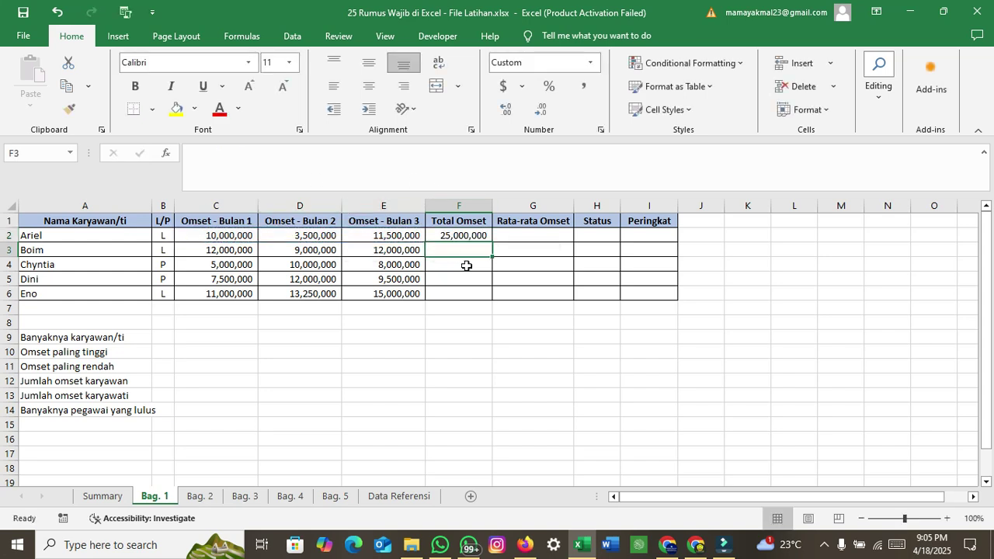
Step: Fill the Total Omset formula from F2 down to F6
left_click(470, 235)
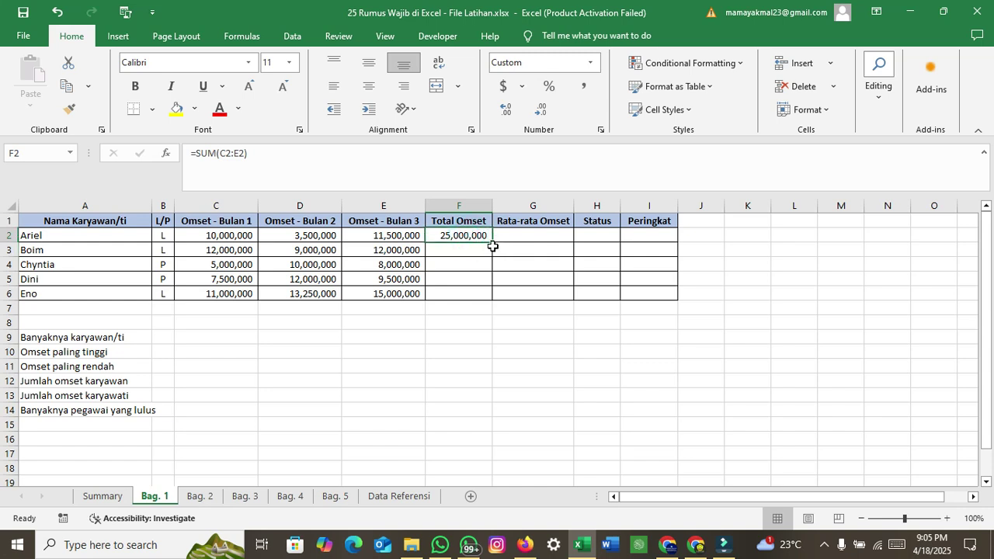
left_click_drag(493, 242, 492, 296)
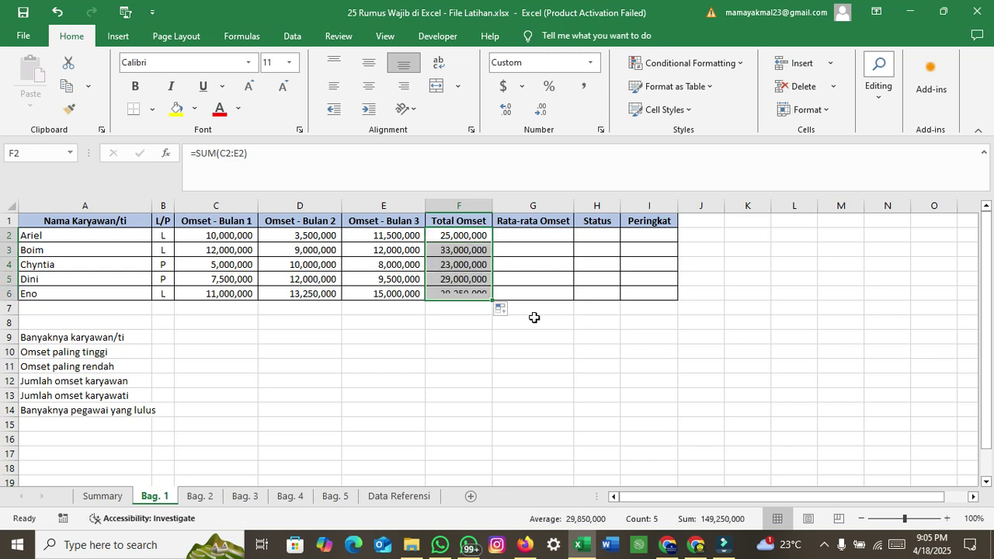
left_click(513, 241)
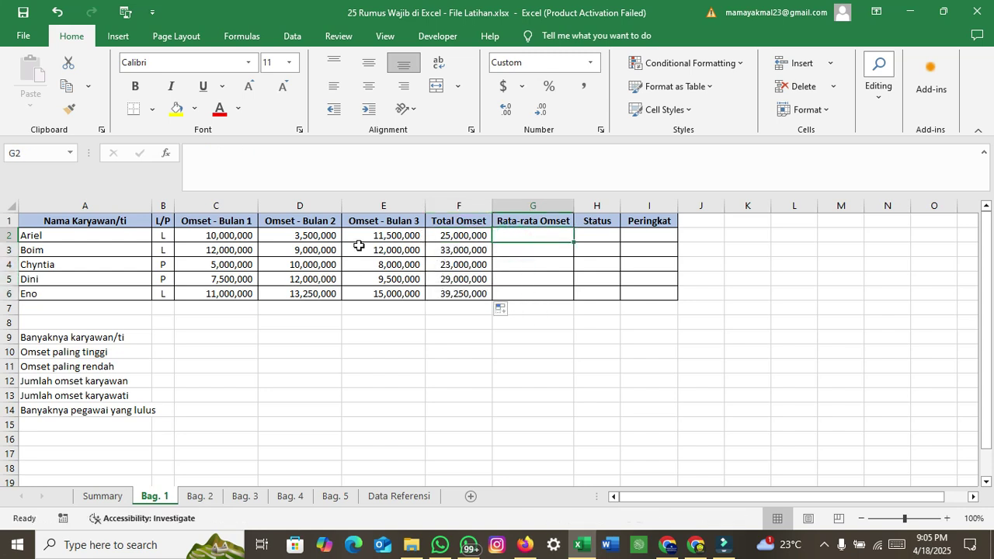
Step: Open the Total Omset formula in F2 and examine its SUM function and cell range
double_click(456, 236)
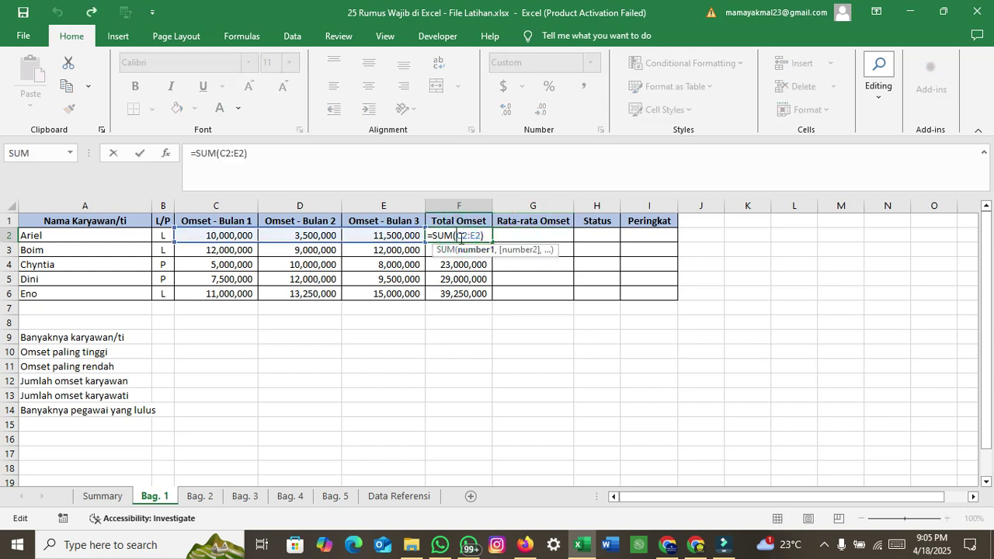
left_click_drag(194, 155, 216, 156)
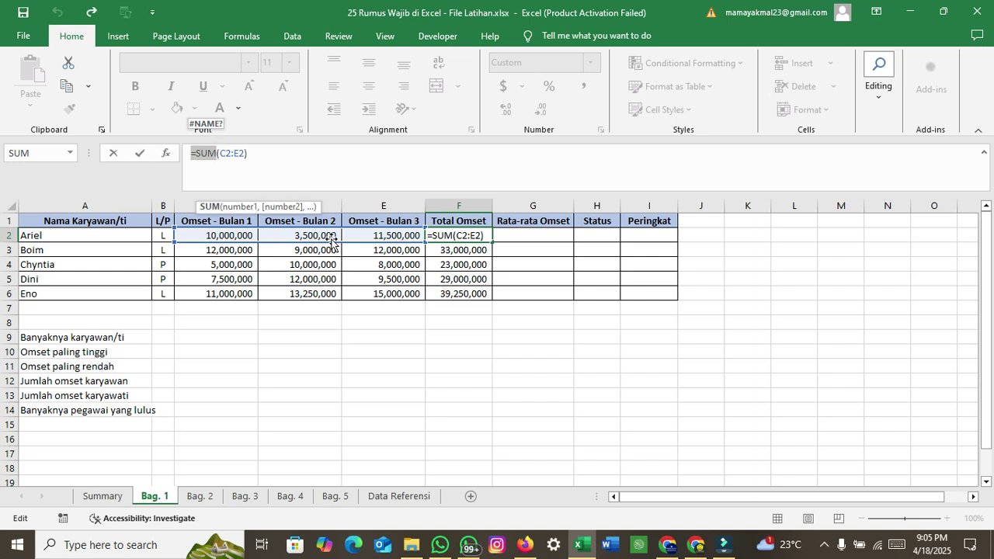
left_click(245, 155)
left_click(232, 153)
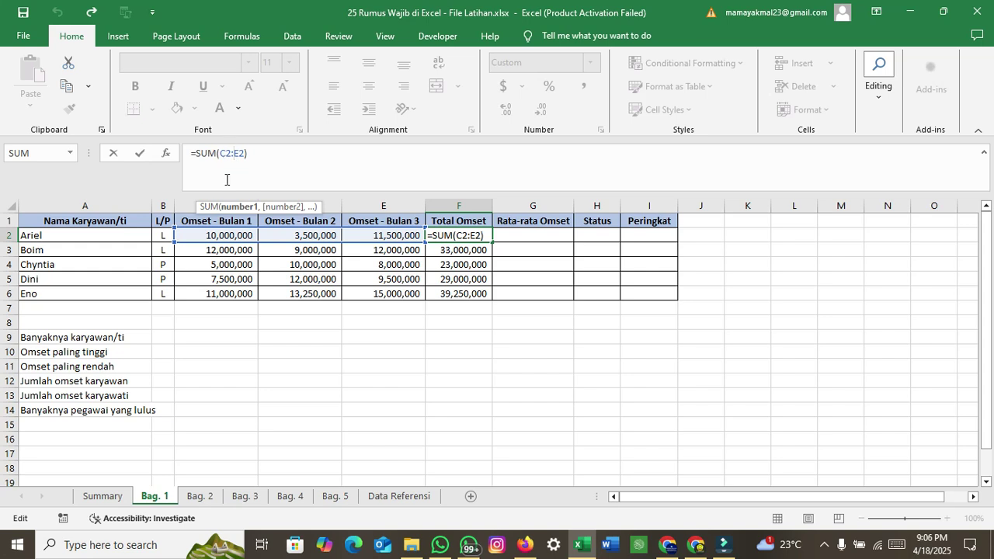
Step: Try to pick the cells from C2 to E2 again inside the open SUM formula in F2
left_click(227, 235)
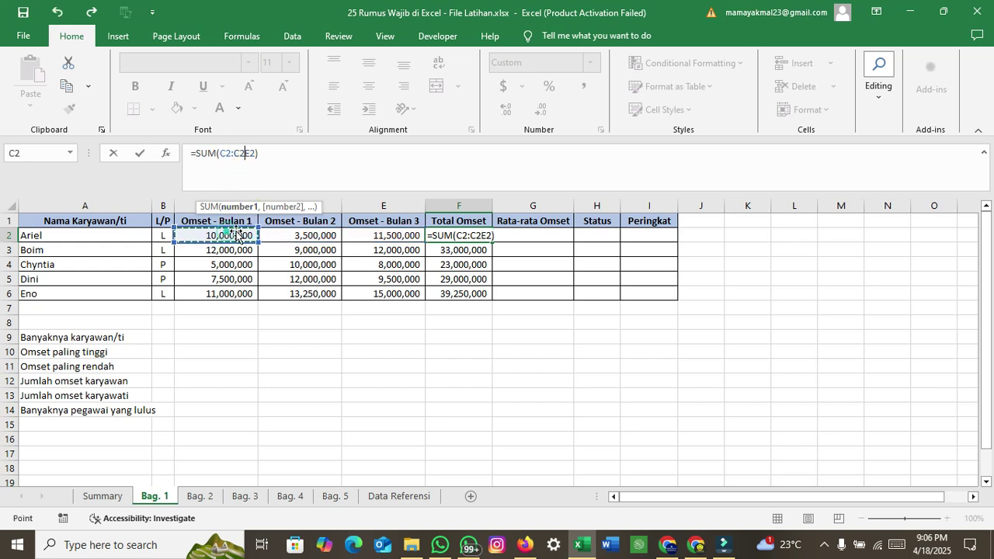
left_click(398, 235)
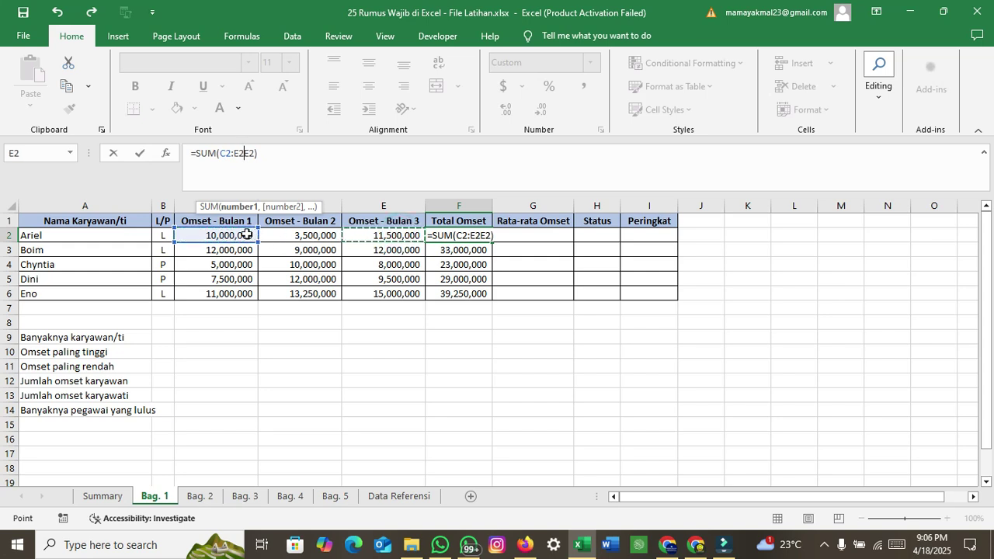
left_click(208, 235)
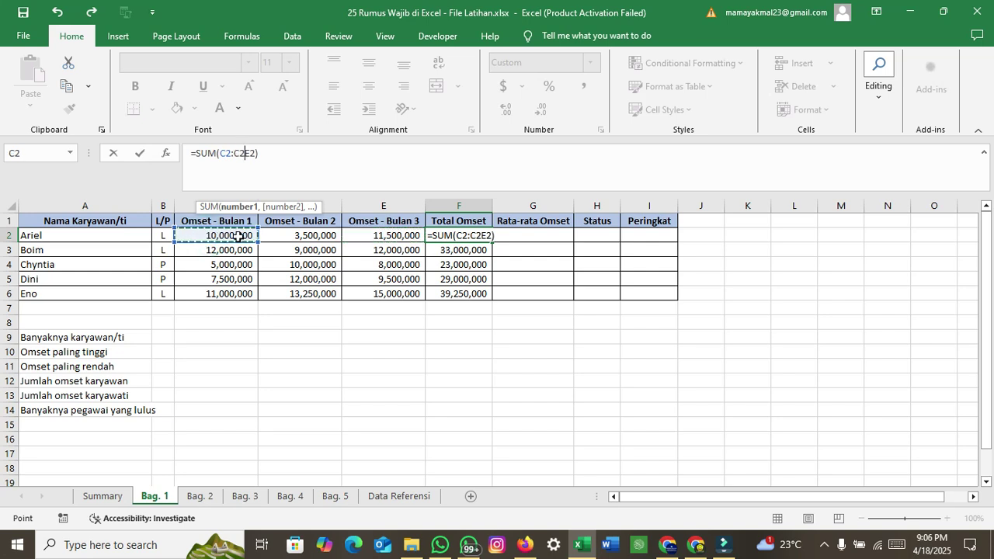
left_click_drag(257, 236, 356, 238)
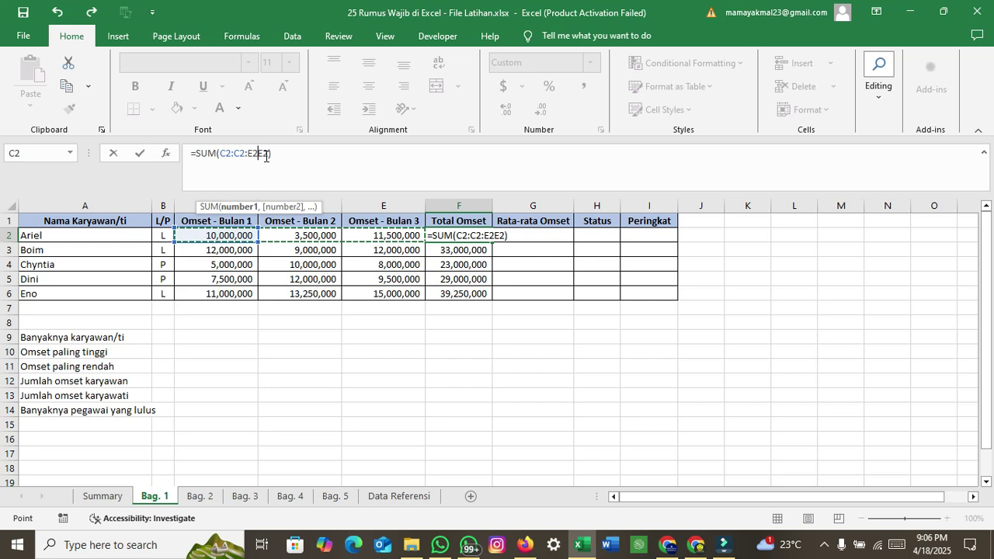
Step: Clear all arguments of the SUM formula in F2 and select the range C2:E2 as its argument
left_click_drag(268, 155, 260, 156)
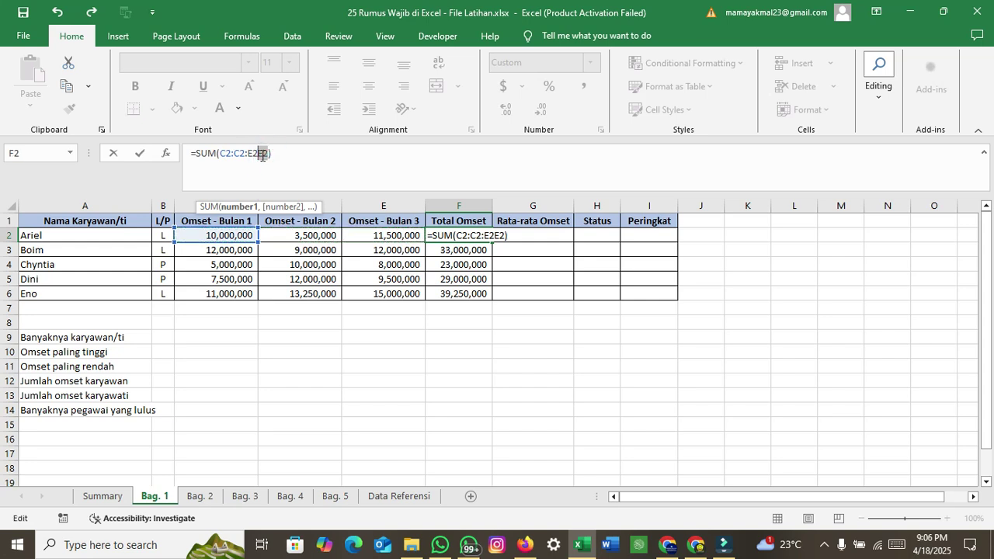
key("BackSpace")
key("BackSpace")
key("BackSpace")
key("BackSpace")
key("BackSpace")
key("BackSpace")
key("BackSpace")
key("BackSpace")
key("BackSpace")
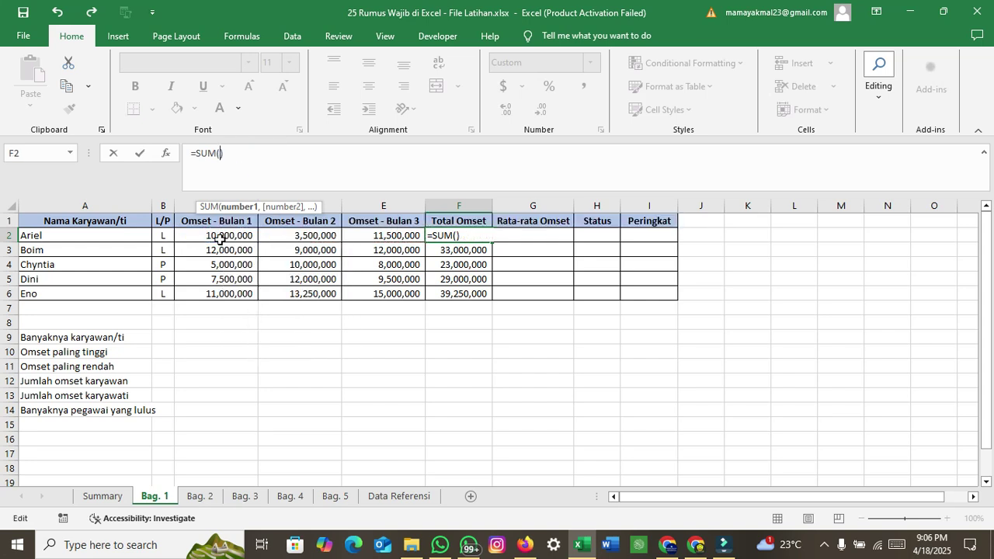
left_click_drag(233, 237, 362, 238)
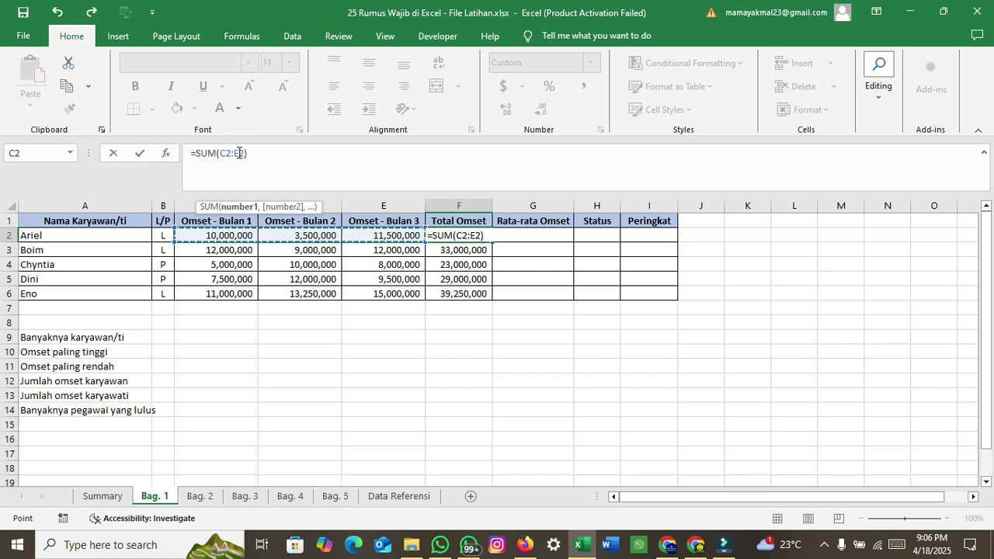
Step: Shorten the Total Omset formula in F2 to =SUM(C2)
key("BackSpace")
key("BackSpace")
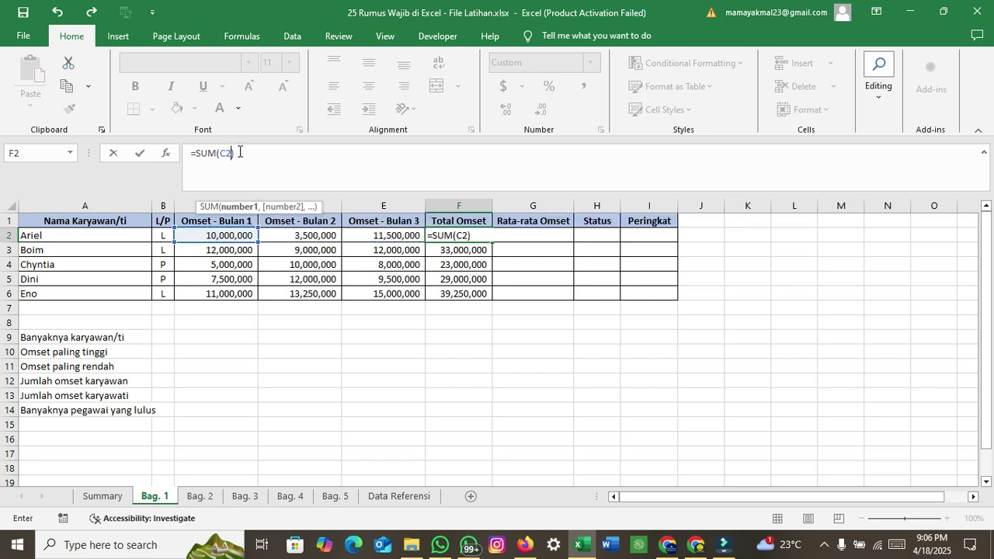
left_click(285, 249, "ctrl")
left_click(243, 237)
Step: Try to add cell D3 as a second argument to the SUM formula in F2
double_click(464, 236)
left_click(461, 236)
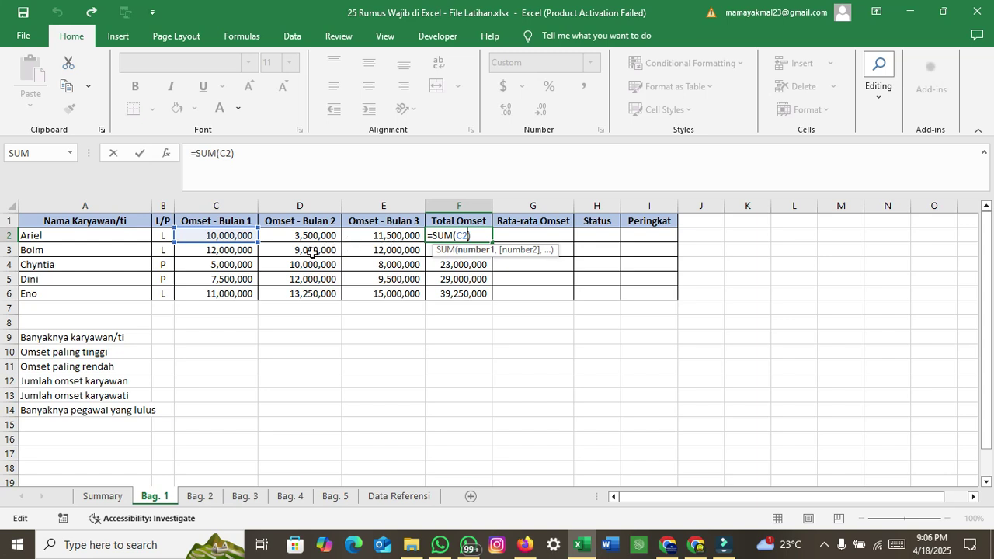
left_click(311, 253)
double_click(453, 235)
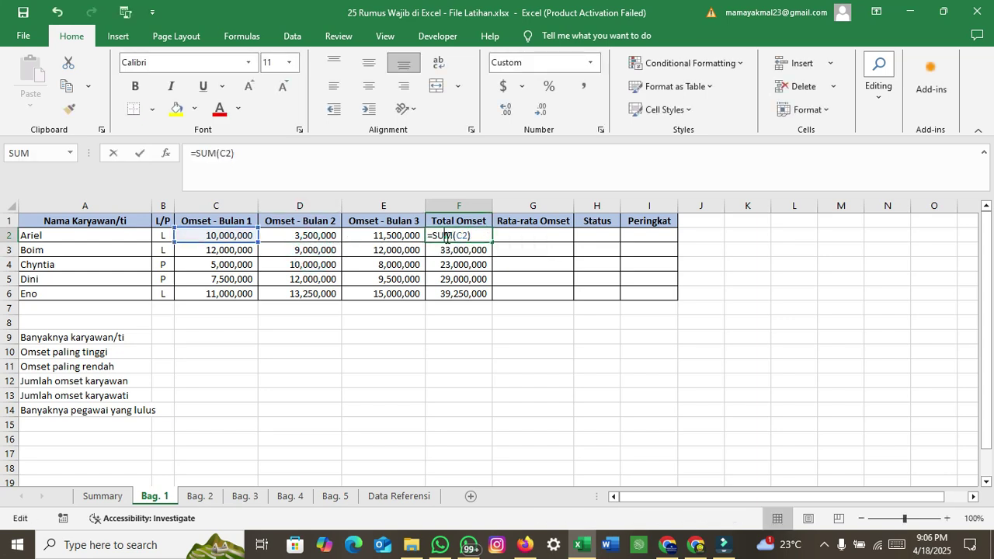
left_click(471, 235)
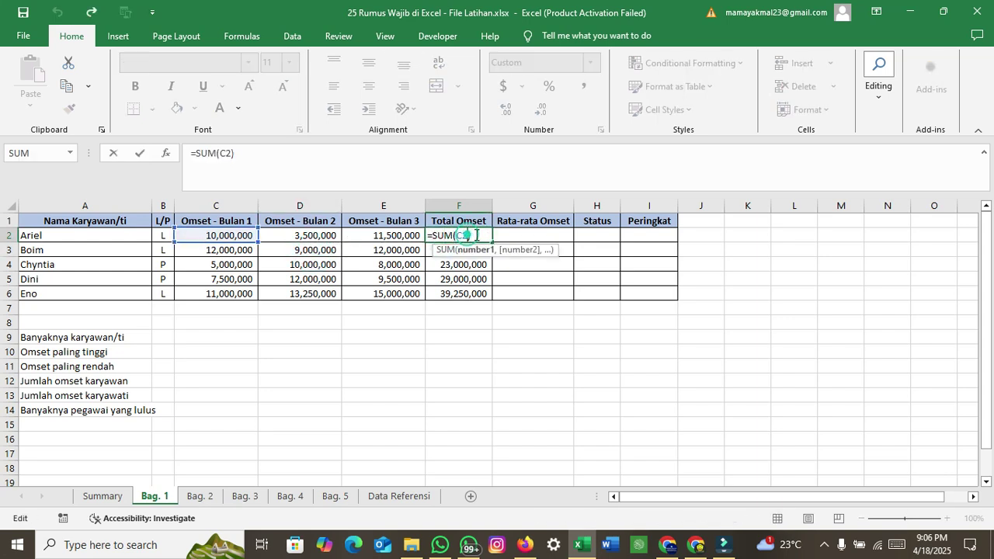
key("BackSpace")
left_click(307, 253, "shift")
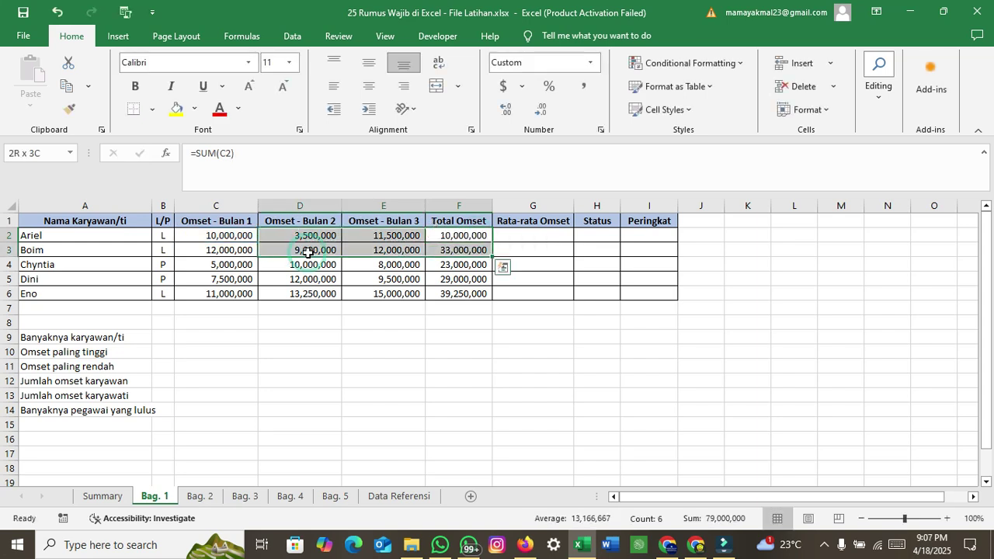
Step: Try to add cell D3 as a second argument after a semicolon in the SUM formula in F2
double_click(476, 235)
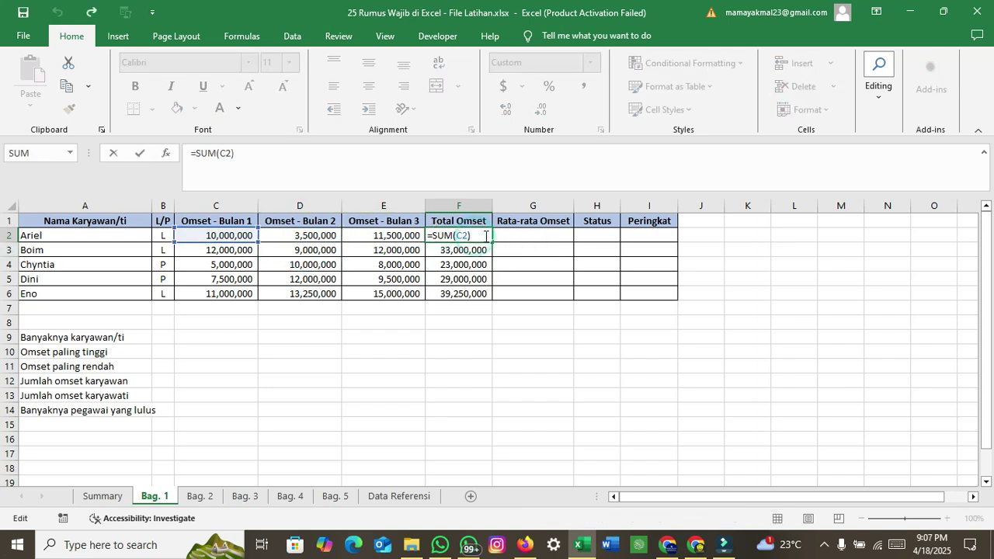
key("BackSpace")
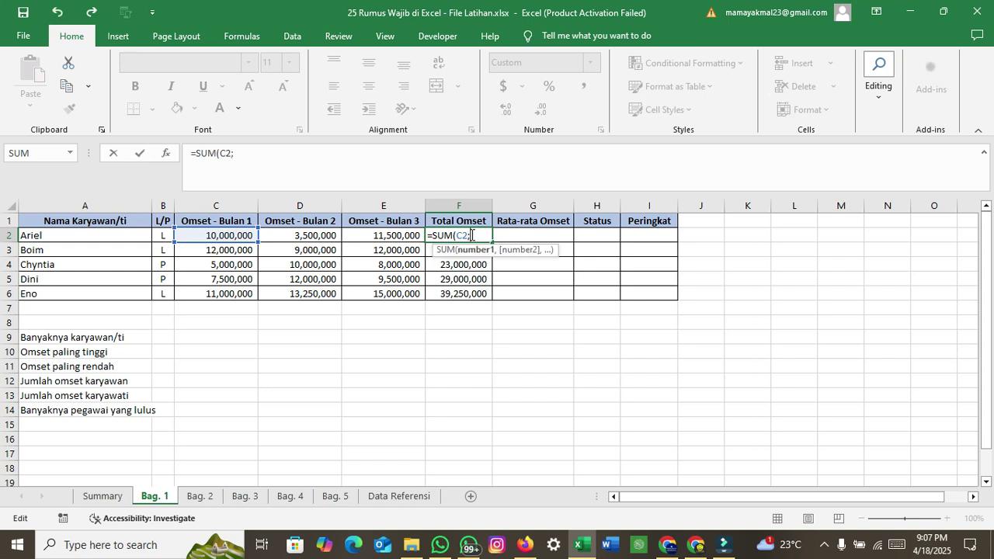
left_click(310, 250)
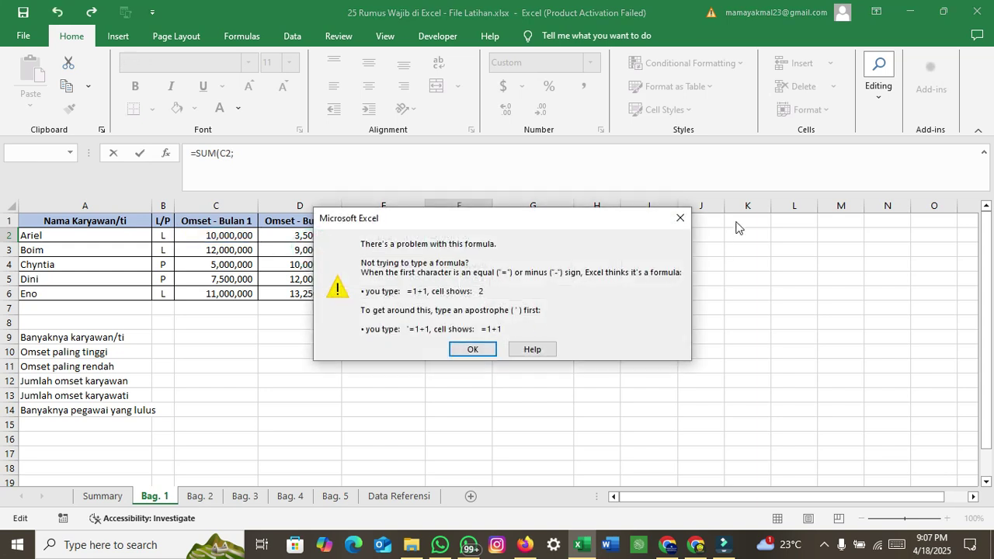
left_click(680, 218)
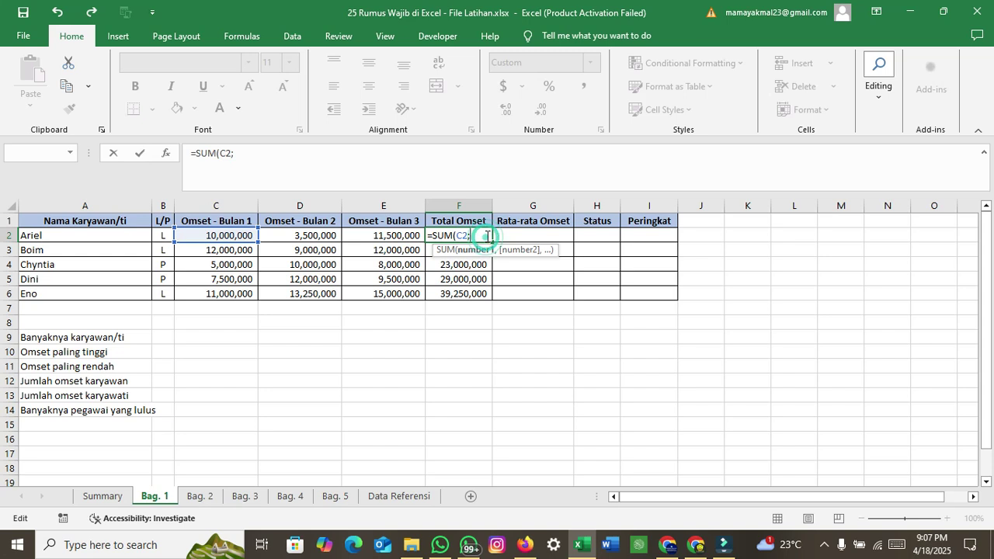
Step: Try the reference D3 after the semicolon in F2's SUM formula, and remove it together with the semicolon
type("d")
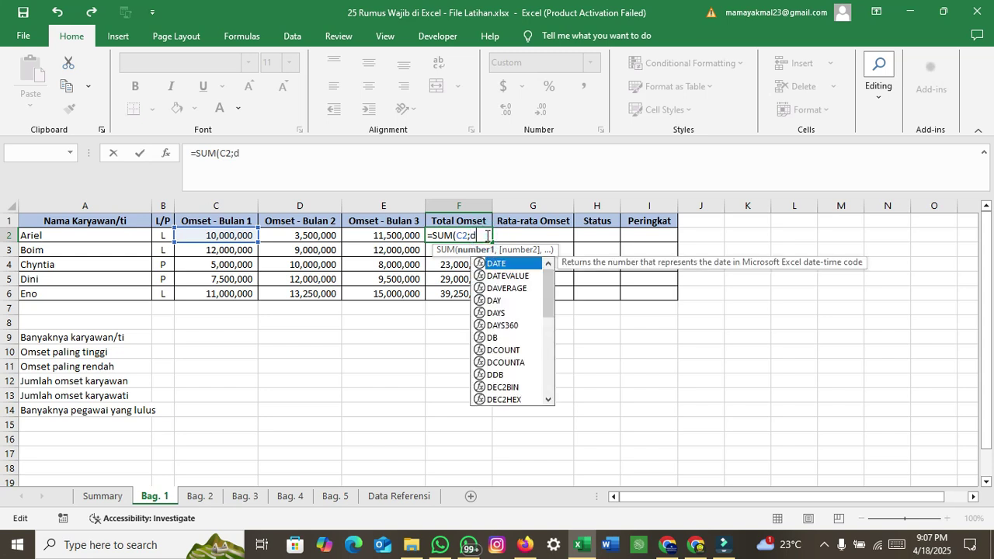
type("3")
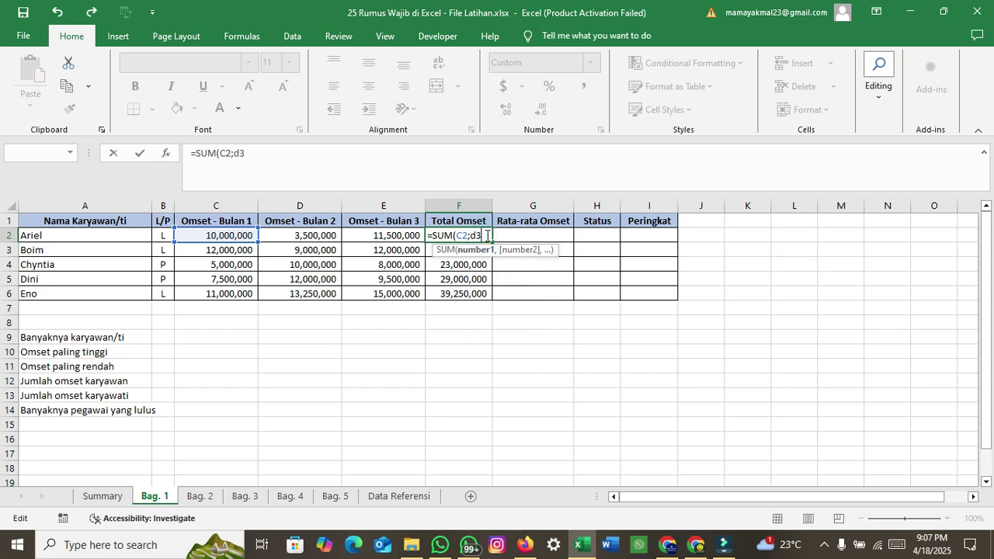
key("BackSpace")
type("D")
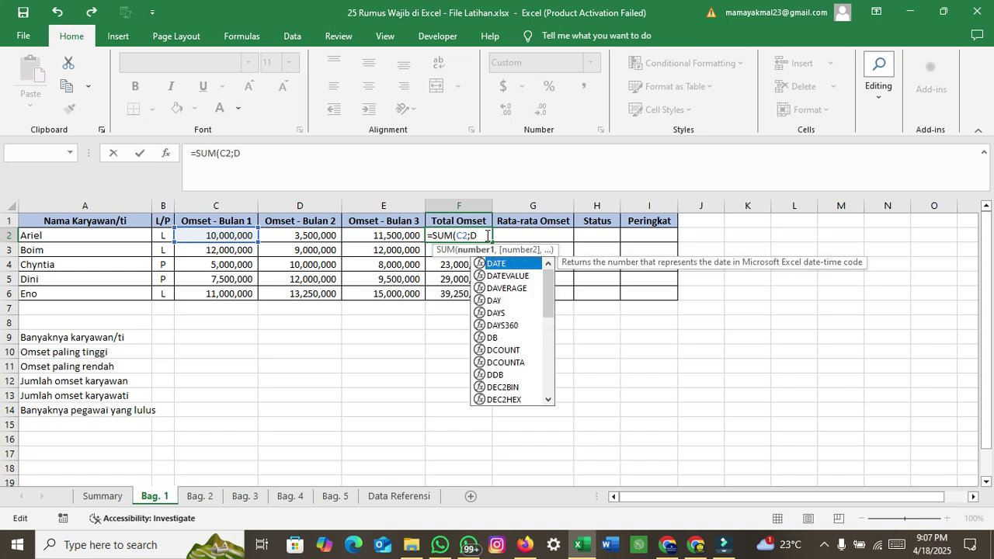
type("3")
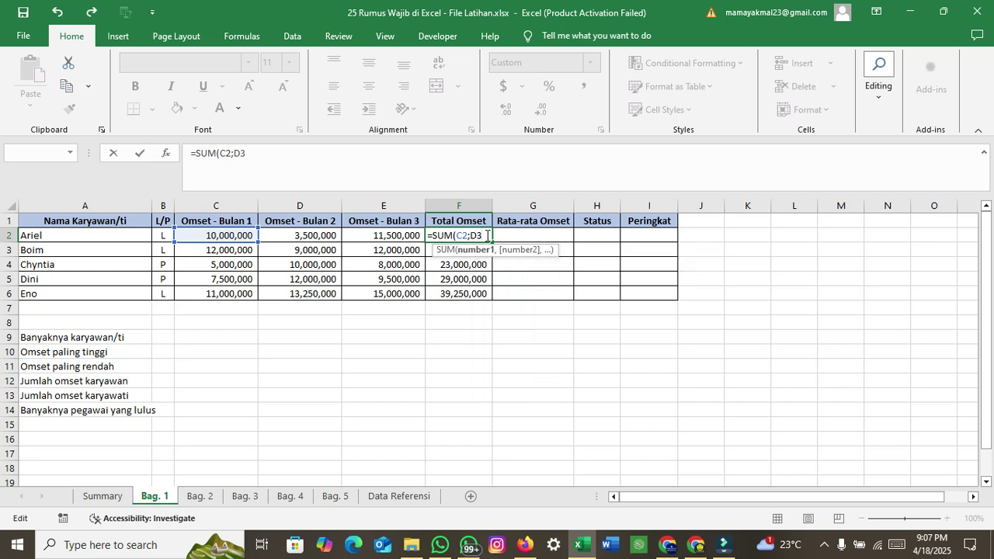
key("BackSpace")
key("BackSpace")
key("BackSpace")
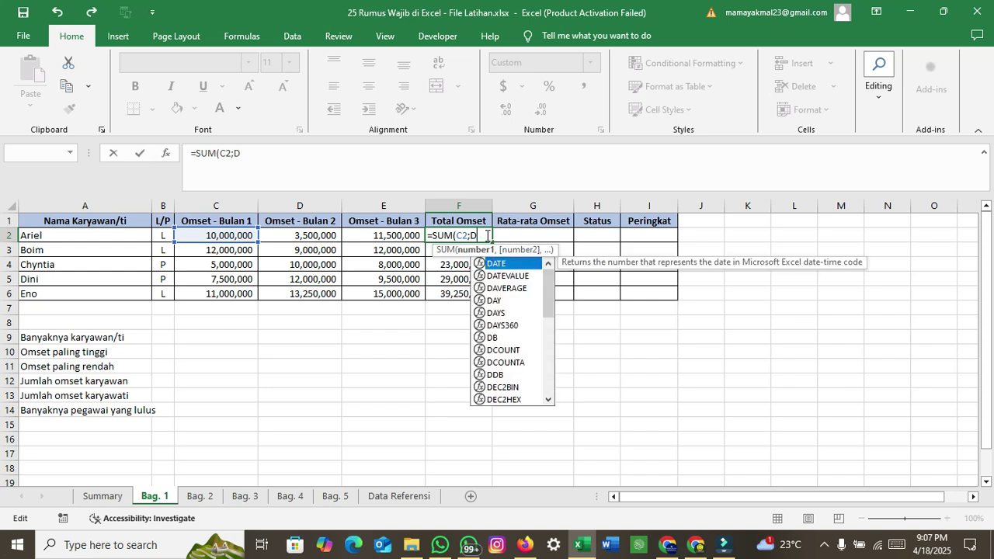
Step: Complete the Total Omset formula in F2 as =SUM(C2,D3,E6), separating the individual cells with commas
type(",")
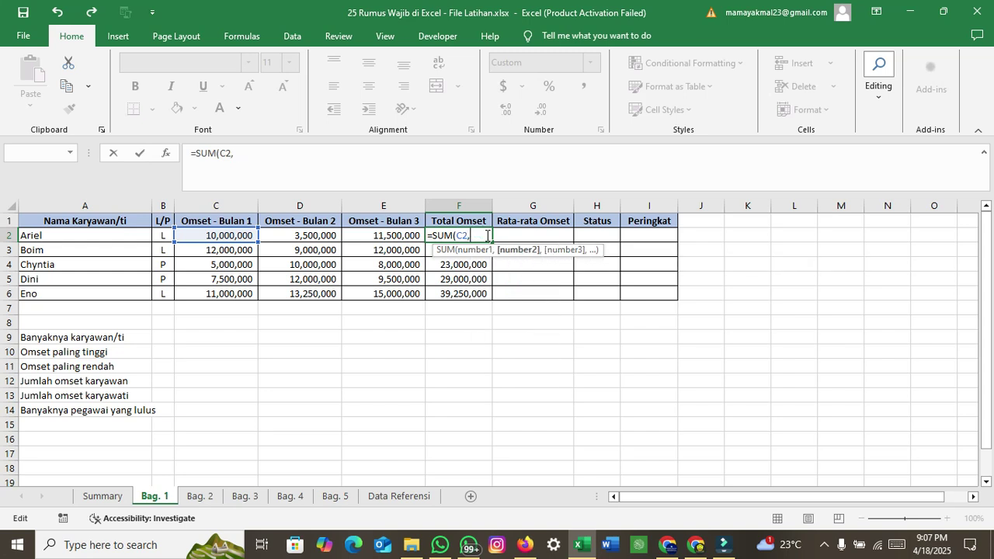
type("D3")
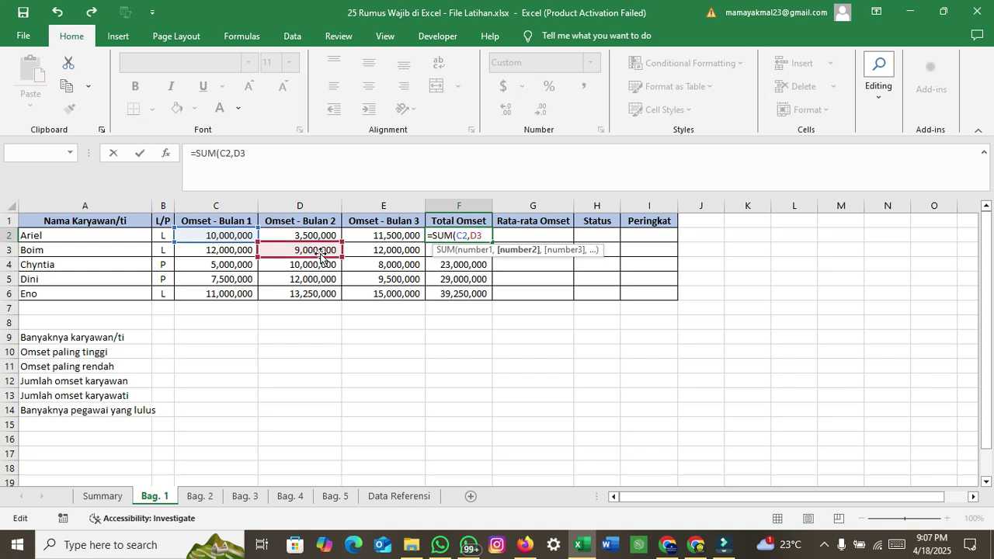
type(",")
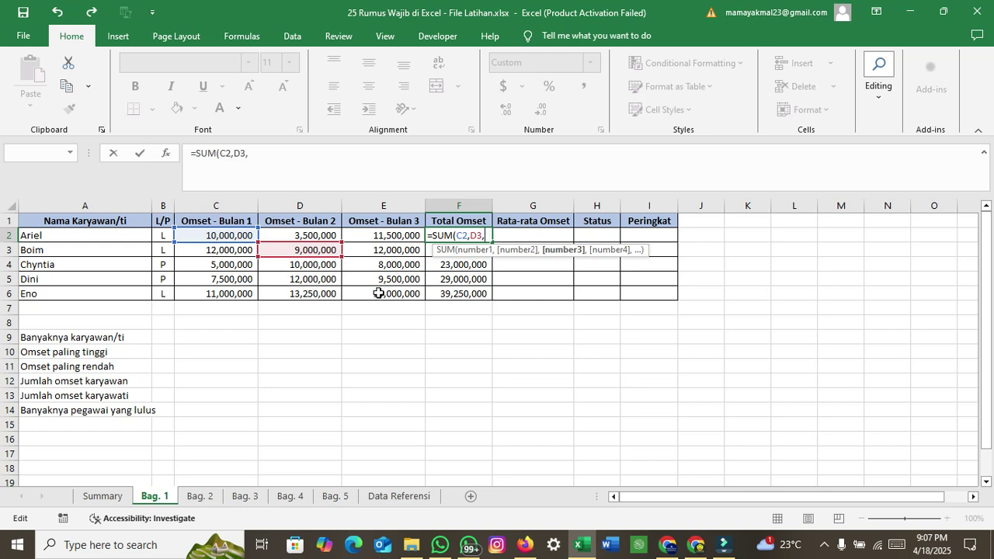
type("6)")
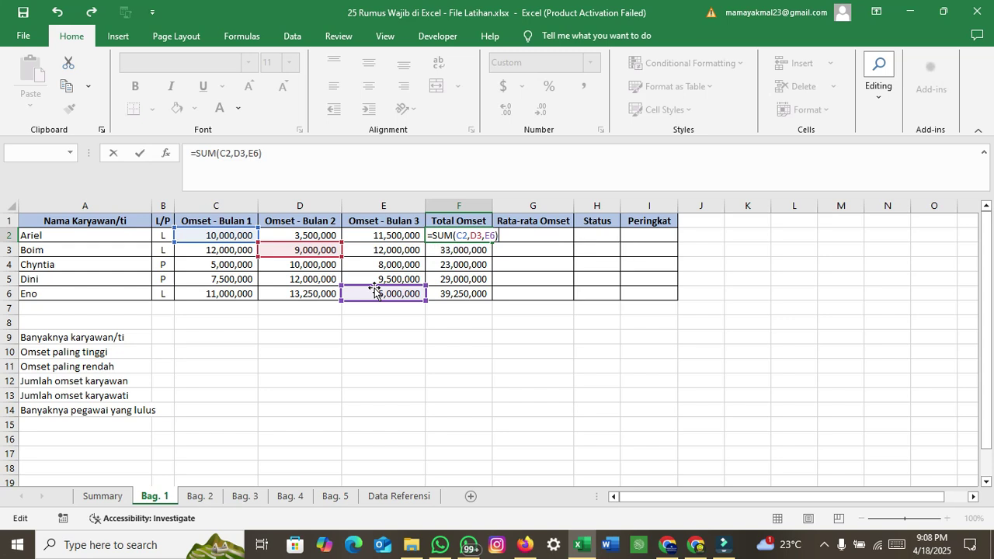
key("Return")
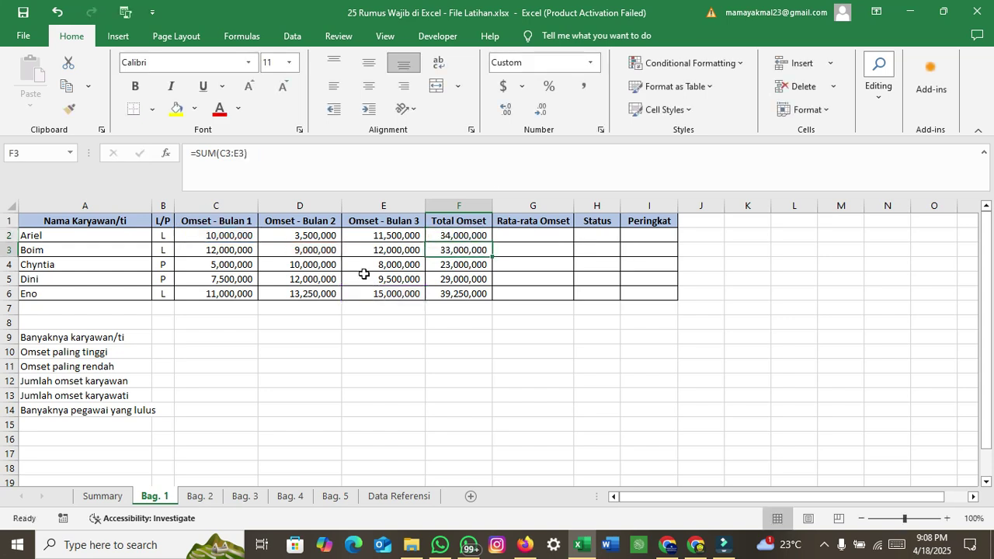
Step: Replace the separate cell arguments of the SUM formula in F2 with the range C2:E2 and check the Total Omset formulas
left_click(463, 235)
double_click(464, 235)
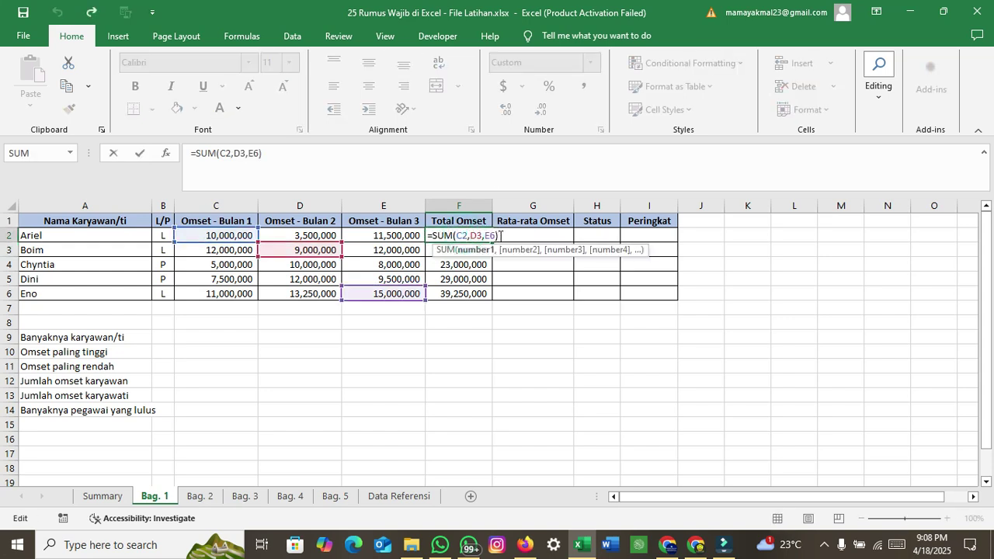
key("BackSpace")
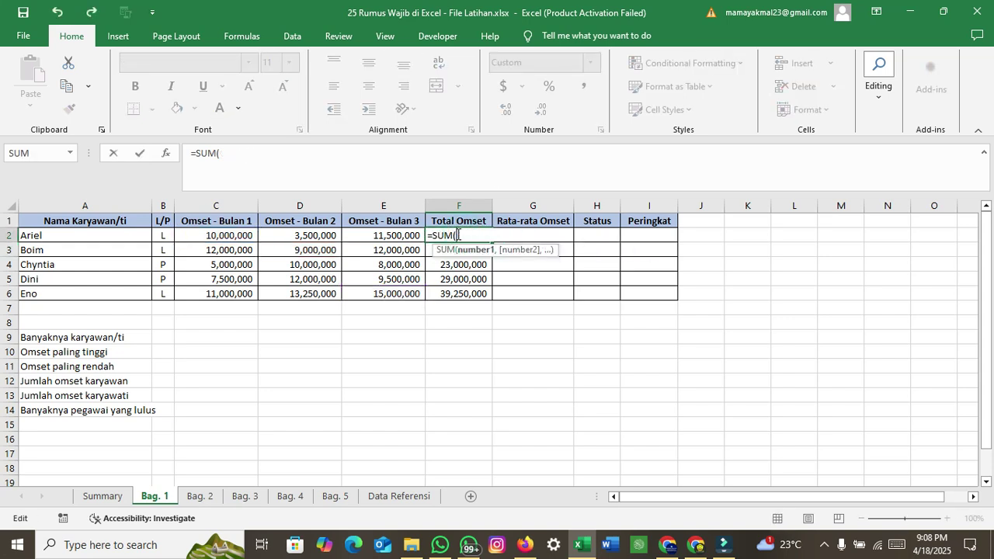
left_click_drag(211, 240, 378, 233)
key("Return")
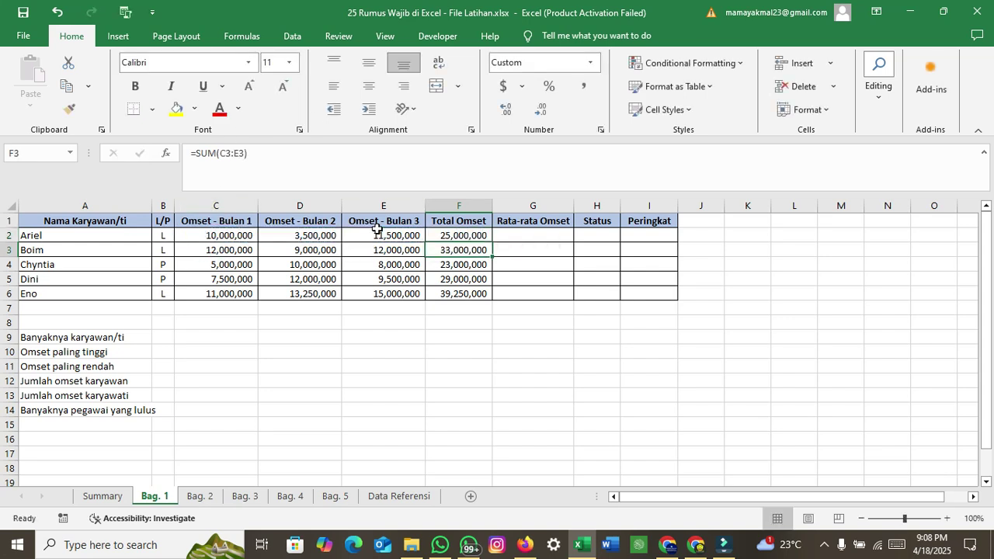
left_click(476, 276)
left_click(478, 251)
left_click(479, 233)
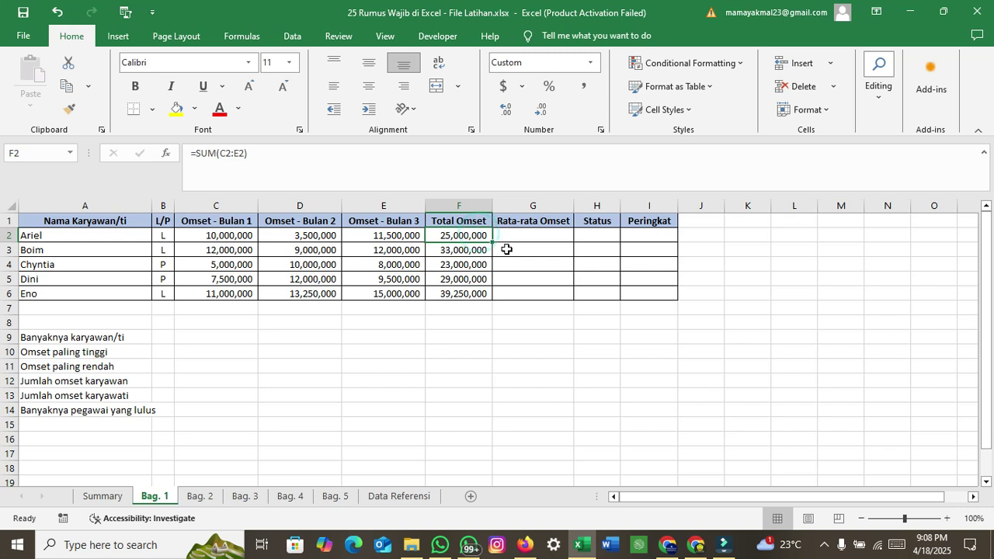
Step: Calculate Rata-rata Omset in G2 with =AVERAGE(C2:E2) and fill the formula down to G6
left_click(516, 235)
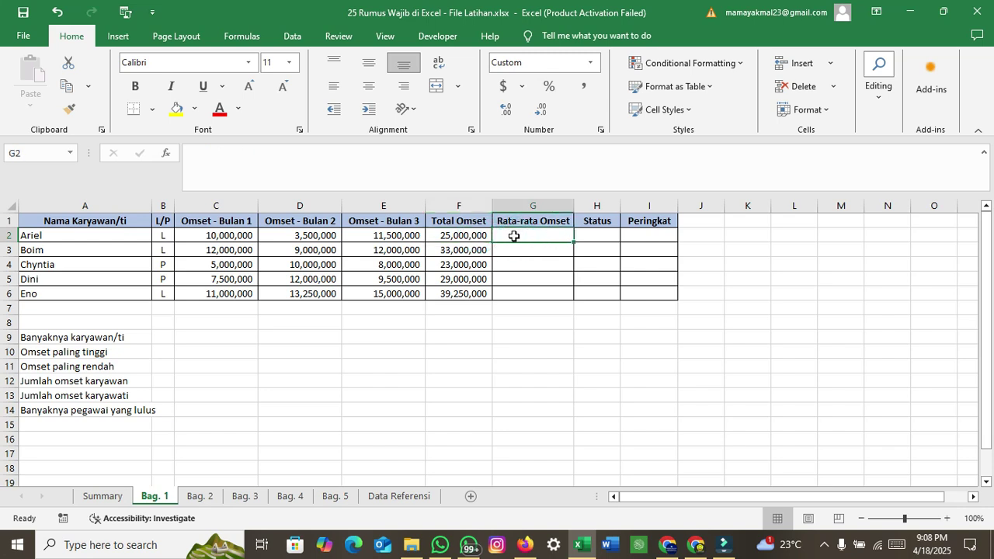
type("=AV")
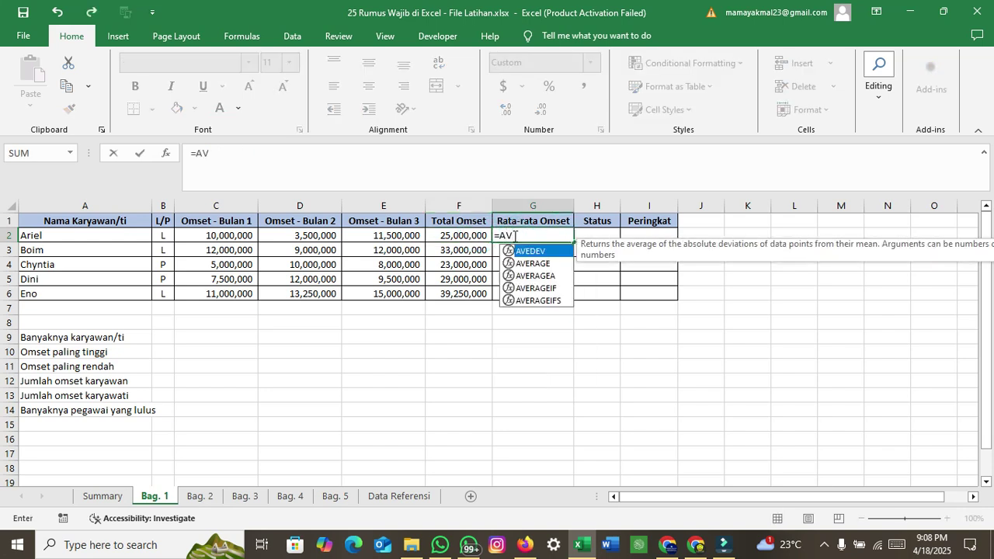
type("ERA")
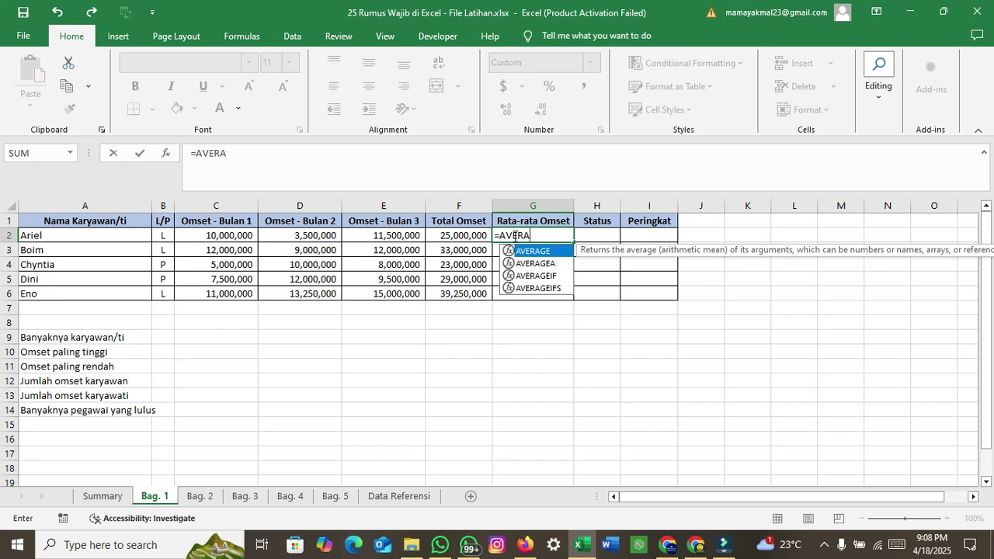
left_click(515, 236)
double_click(512, 237)
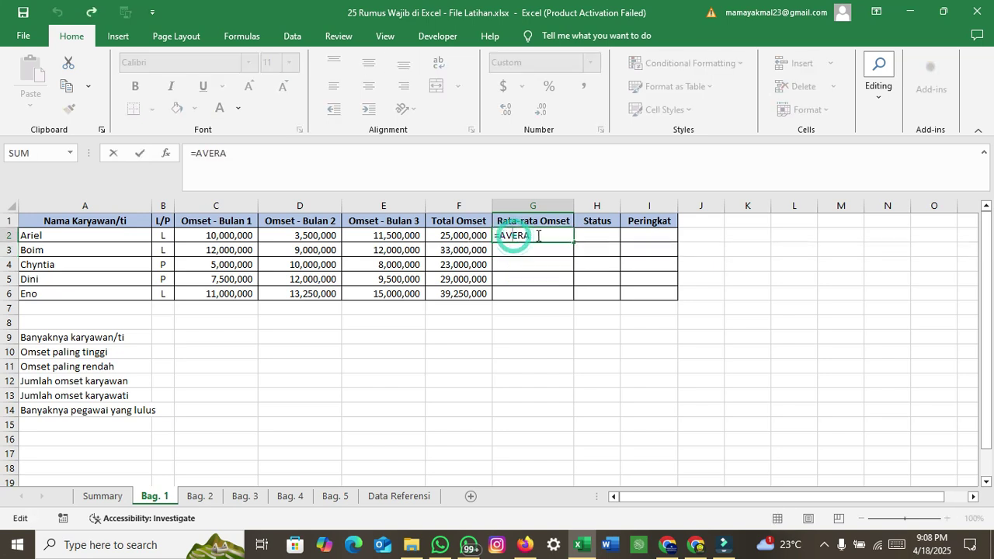
type("GE")
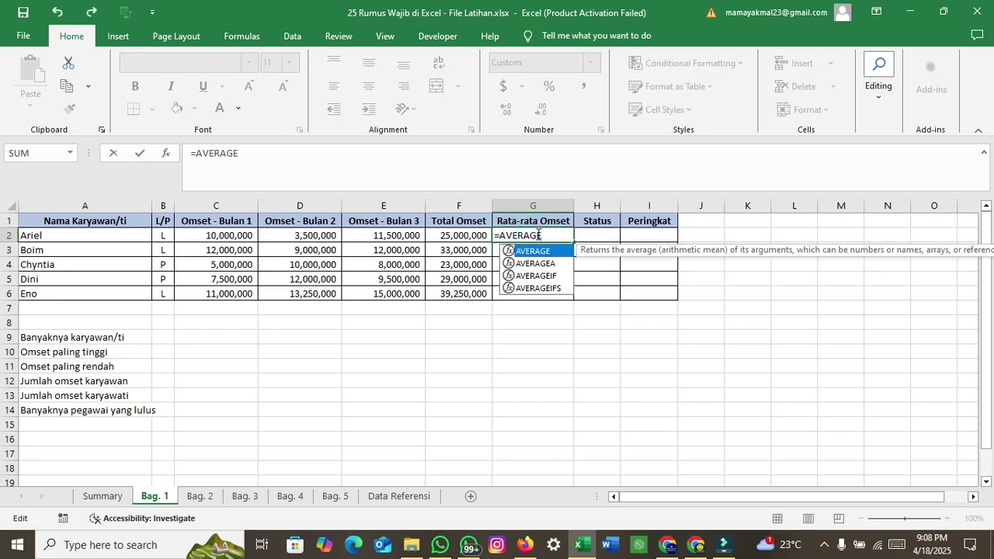
type("(")
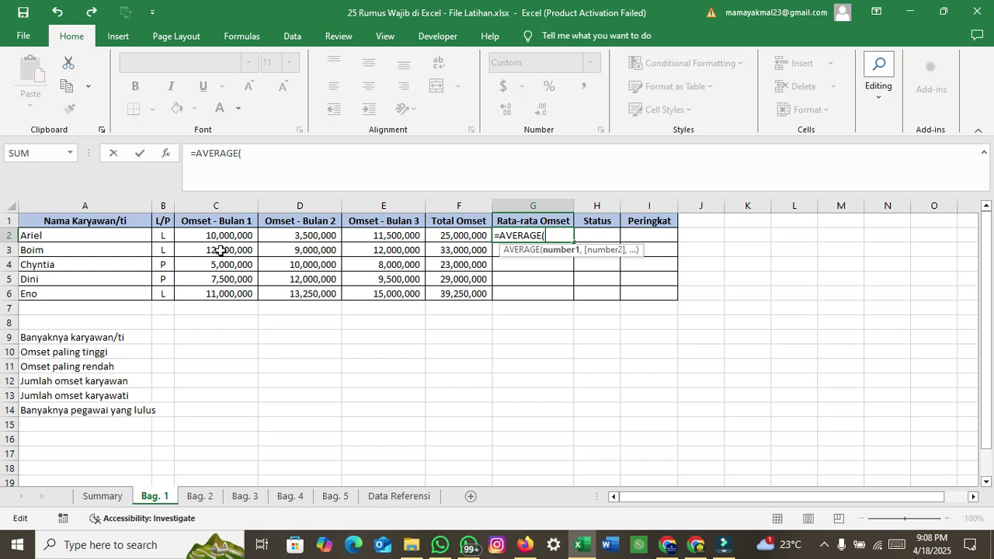
left_click_drag(212, 239, 397, 236)
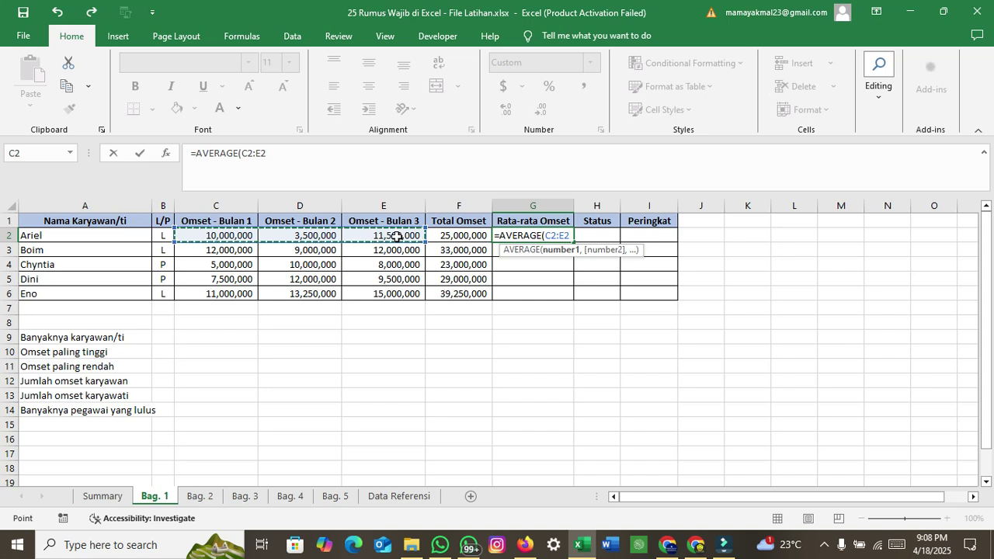
type(")")
key("Return")
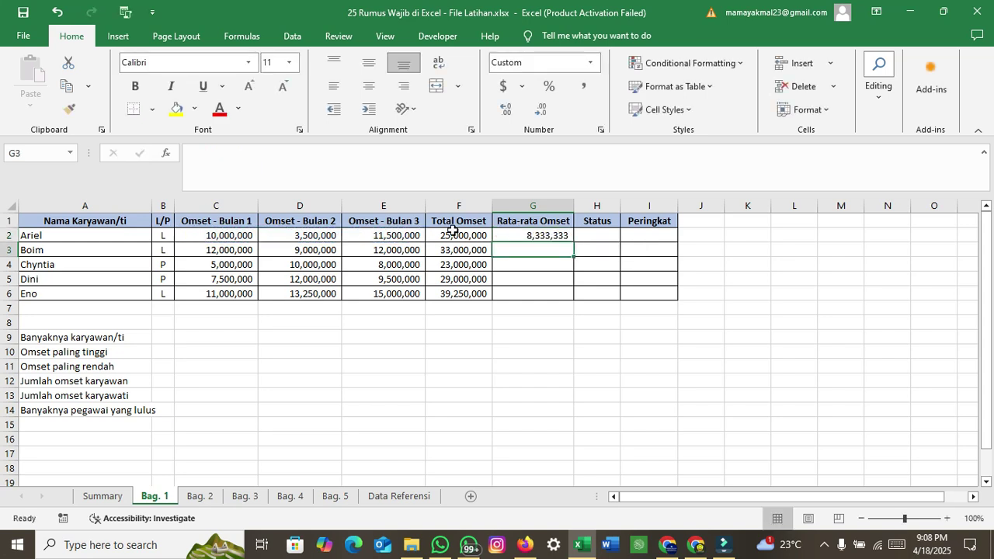
left_click(557, 237)
left_click_drag(573, 242, 566, 294)
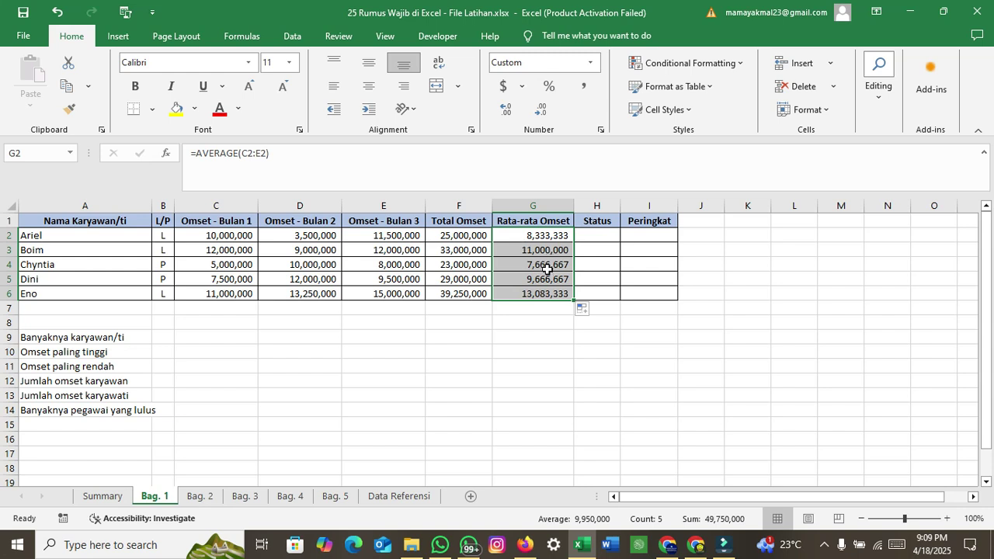
Step: Widen the Status column and enter =IF(F2>10000000,"") in H2, testing Total Omset with an empty text as the true value
left_click(597, 236)
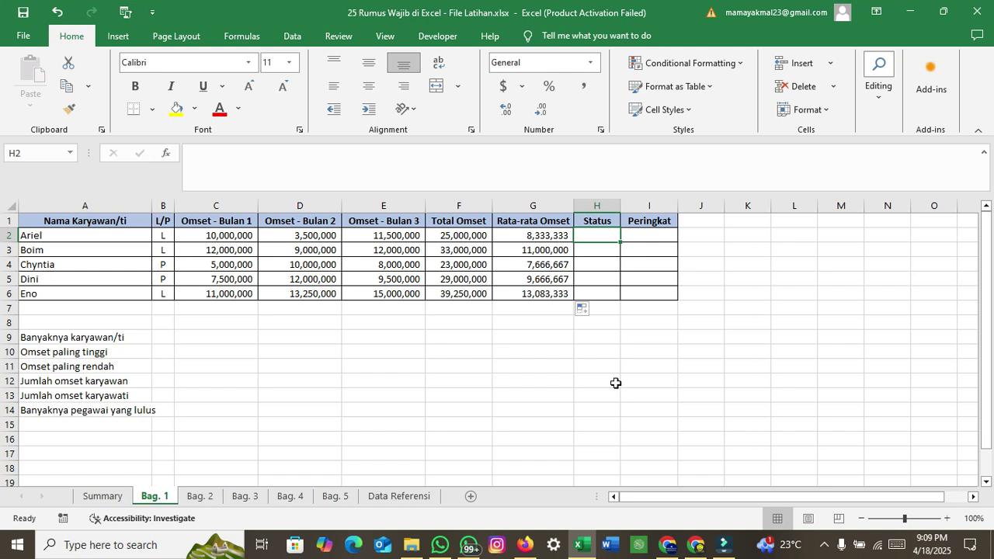
left_click_drag(622, 206, 660, 209)
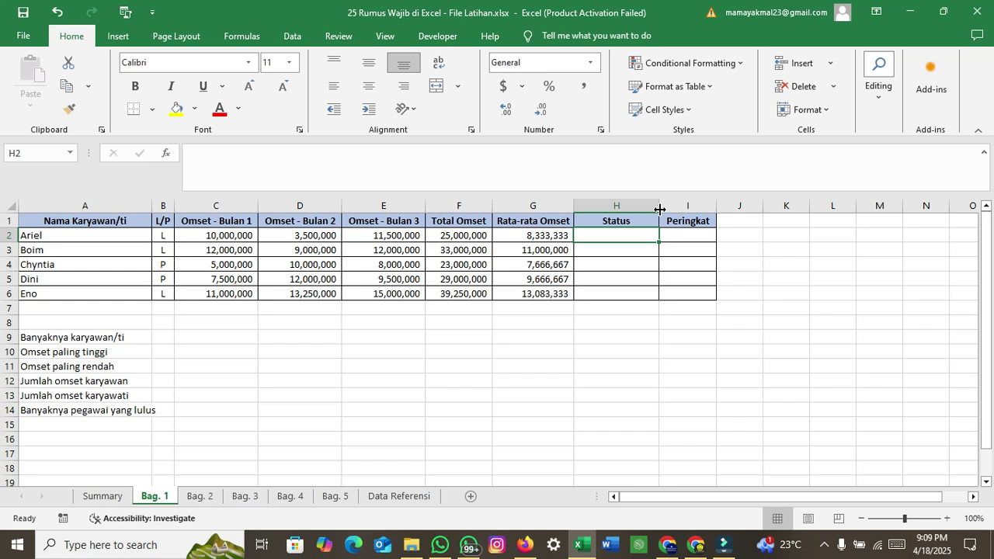
type("=")
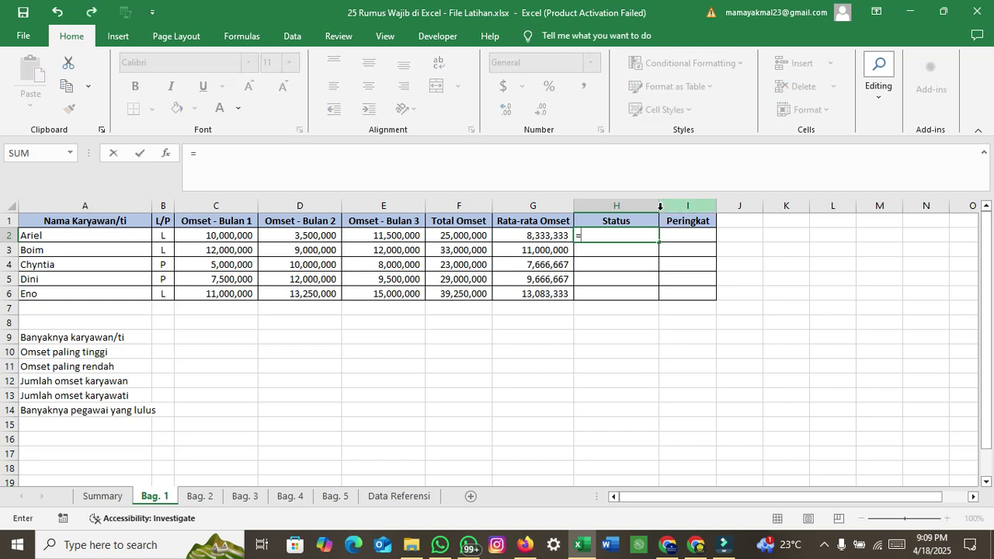
type("I")
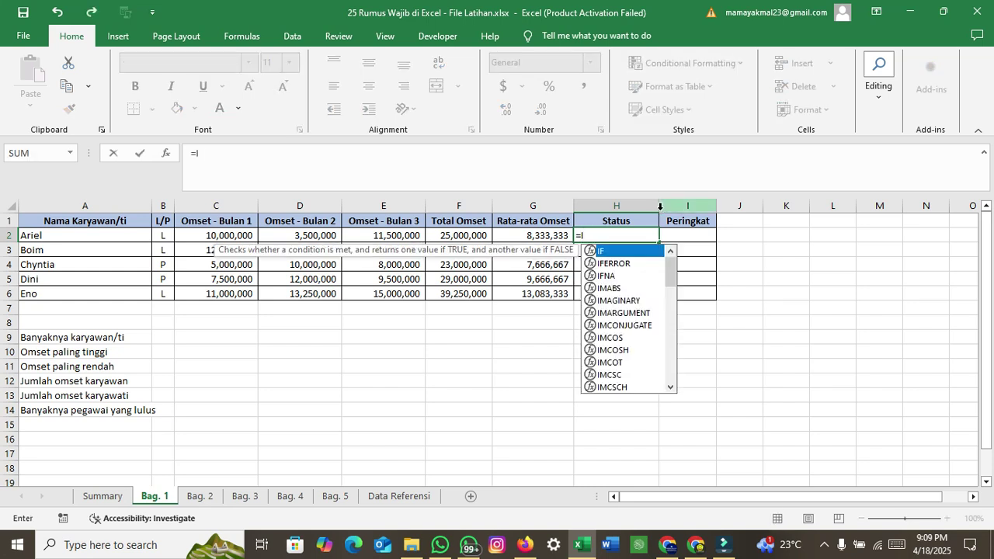
type("F")
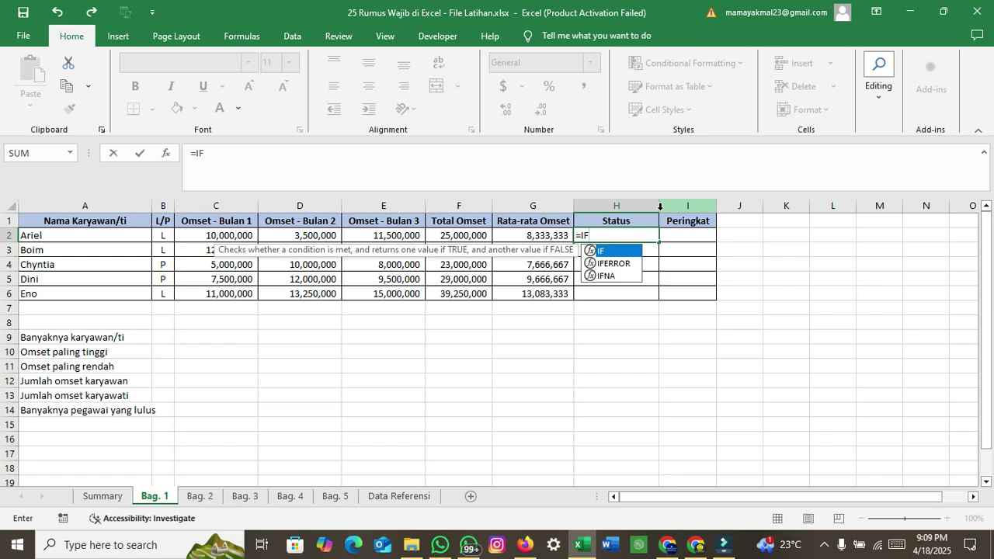
type("(")
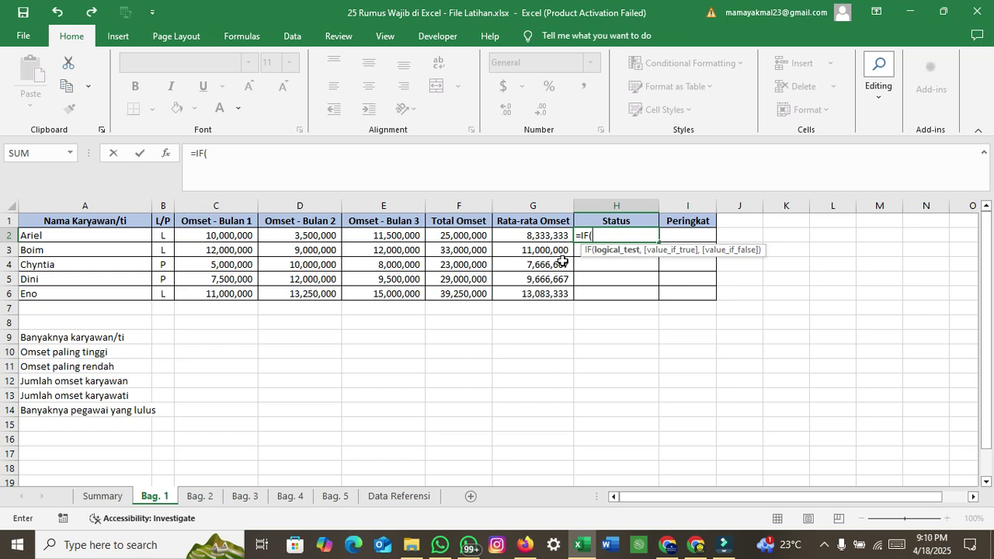
left_click(477, 236)
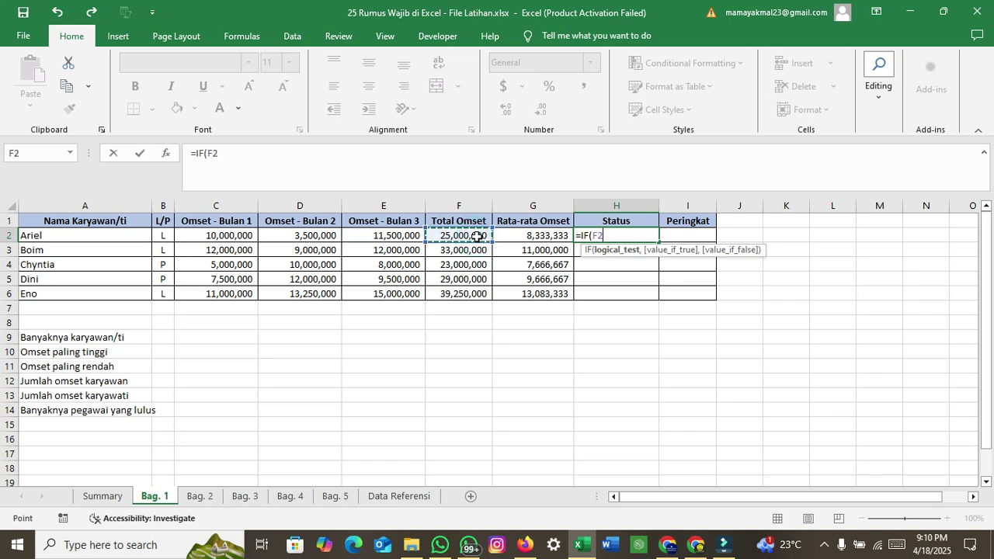
type(">")
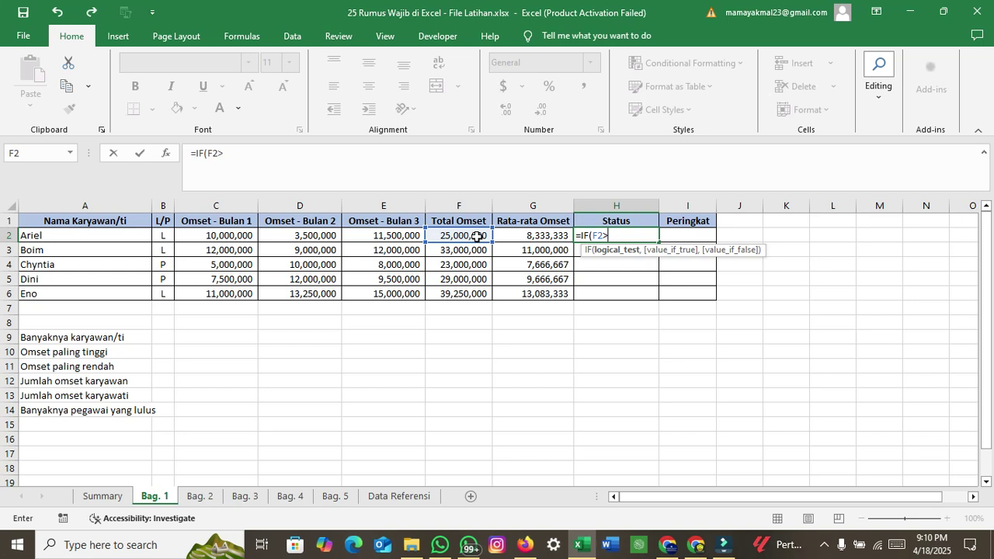
type("10000000")
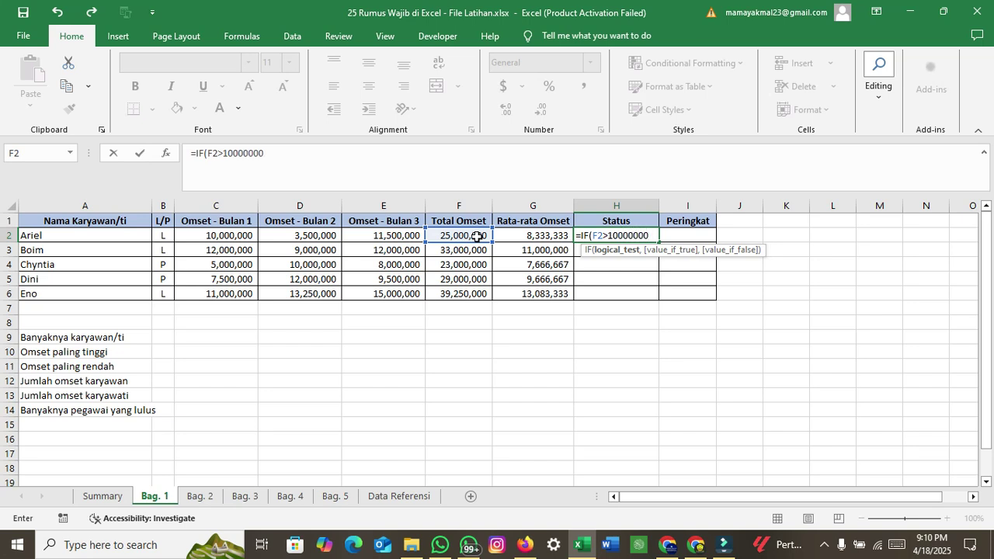
type(",")
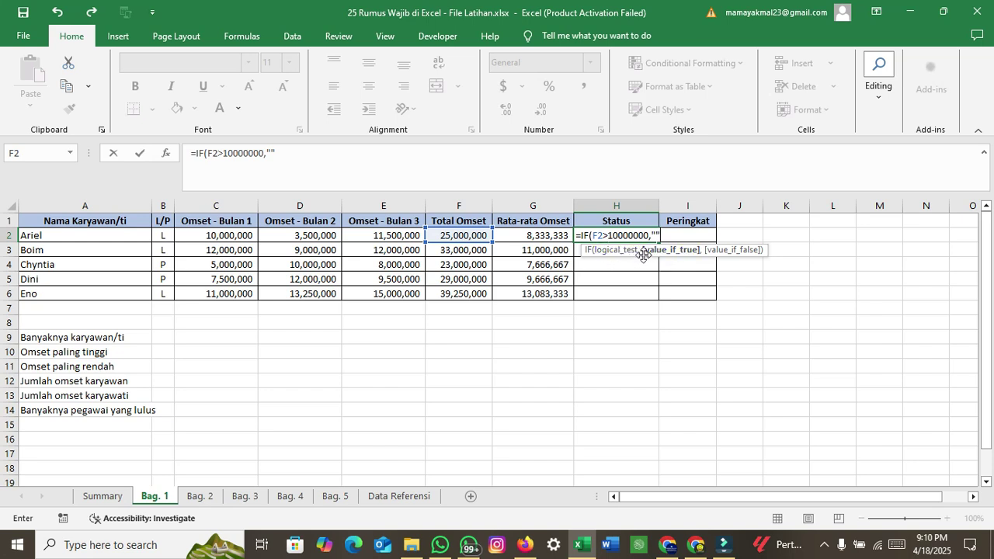
key("Escape")
key("Left")
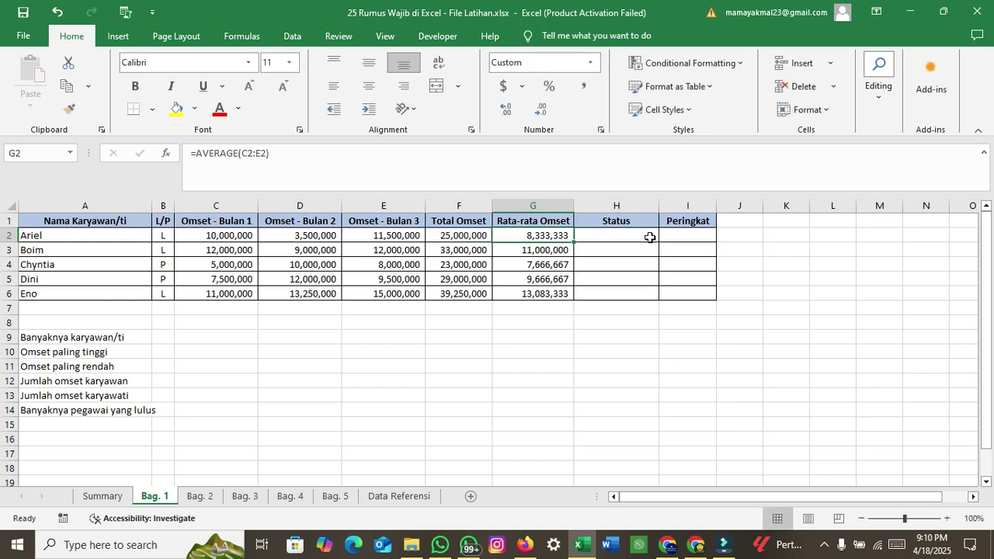
Step: Change the threshold in H2's IF condition to 30000000
double_click(649, 234)
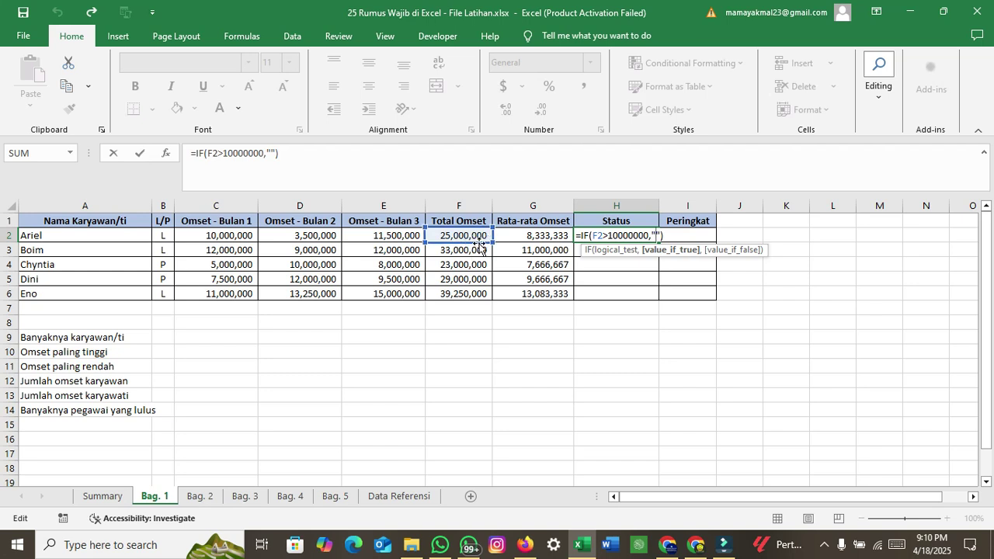
left_click(614, 236)
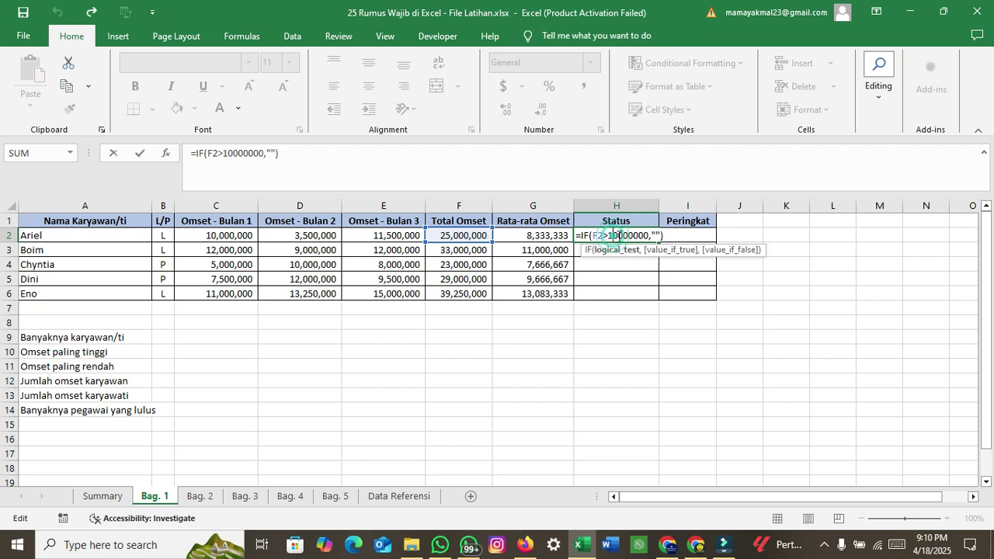
key("BackSpace")
type("3")
Step: Fill in "TARGET BERHASIL" as the true value of the IF formula in H2
left_click(656, 235)
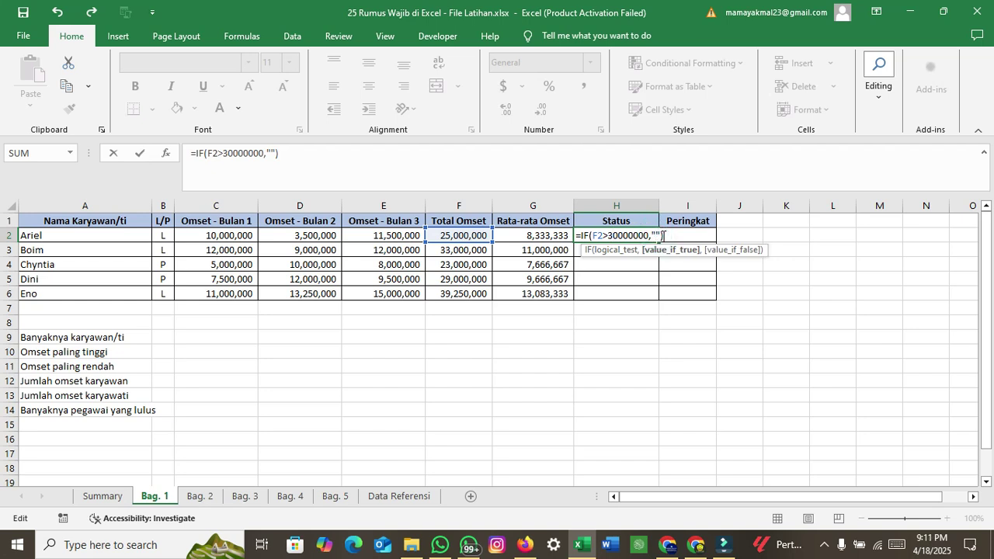
type("tar")
key("BackSpace")
key("BackSpace")
key("BackSpace")
type("TARGET BERHASIL")
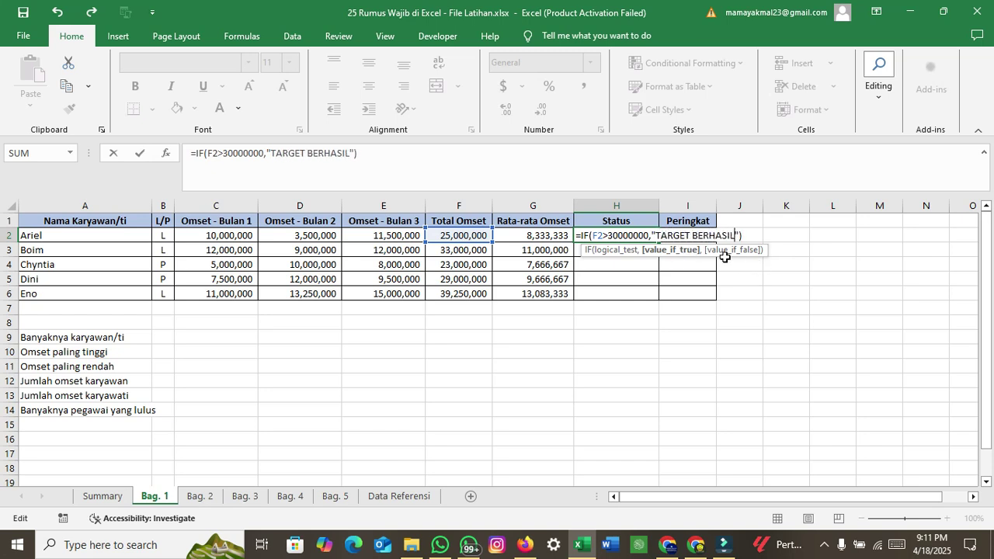
Step: Add "TARGET TIDAK SESUAI" as the false value of the IF formula in H2 and commit the formula
left_click(739, 234)
type(",")
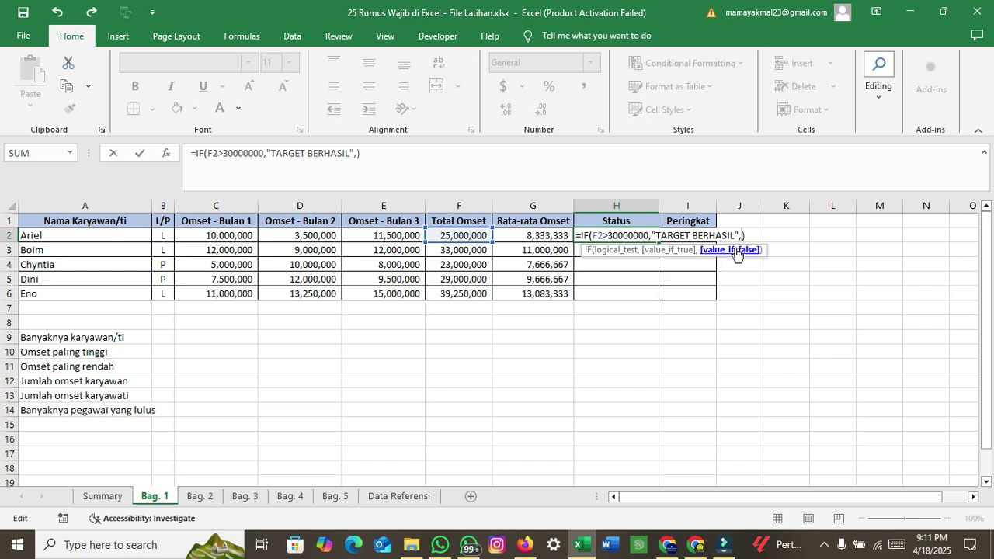
type("MAAF")
key("BackSpace")
key("BackSpace")
key("BackSpace")
key("BackSpace")
type("\"")
key("BackSpace")
type("\"")
type("TARGET TIDAK SESUAI\"")
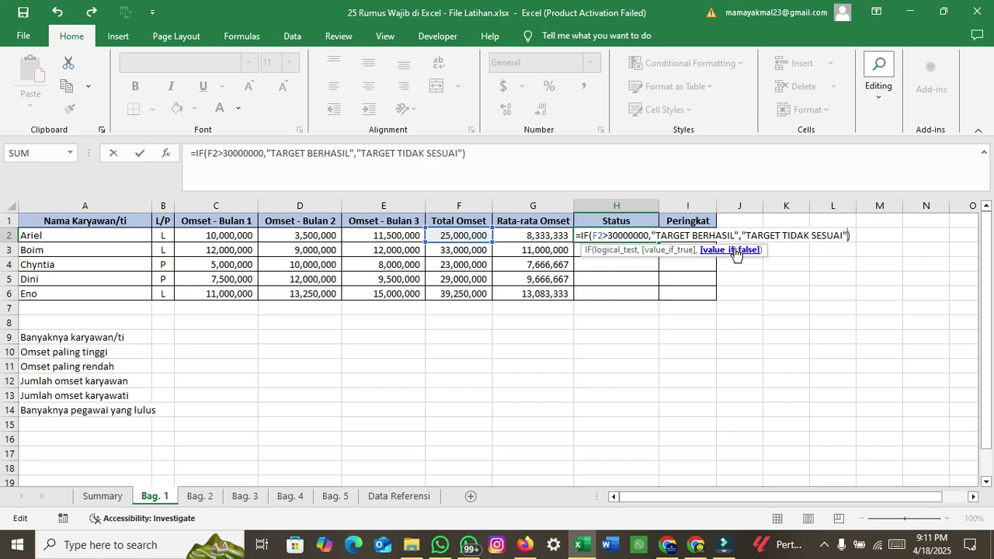
key("Return")
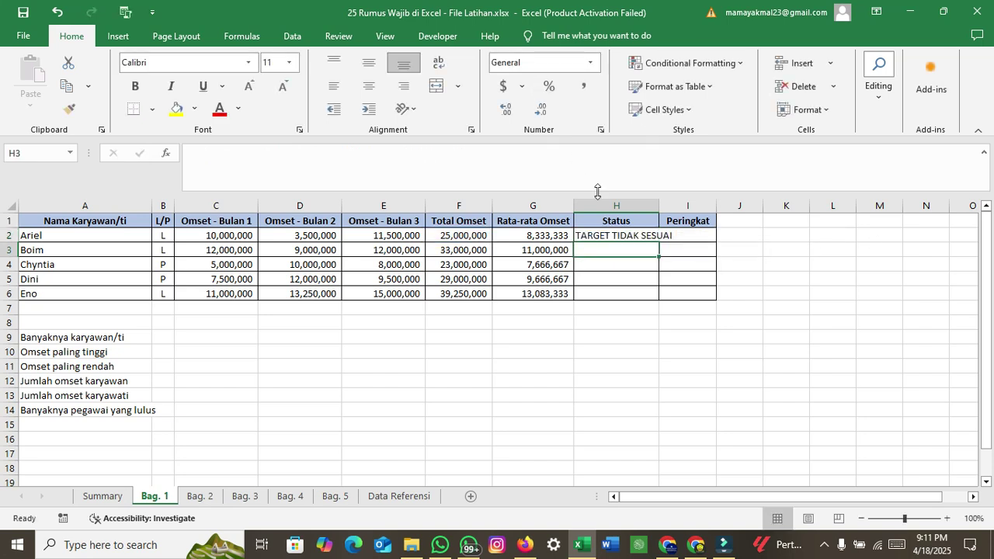
Step: Widen the Status column to fit its text and fill the IF formula from H2 down to H6
left_click(619, 236)
left_click_drag(658, 207, 692, 210)
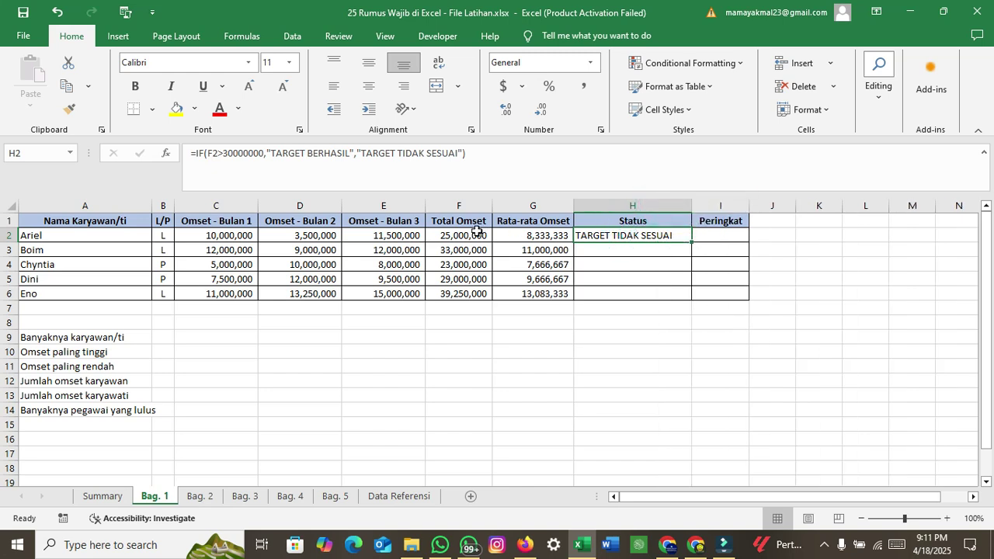
left_click_drag(693, 243, 734, 312)
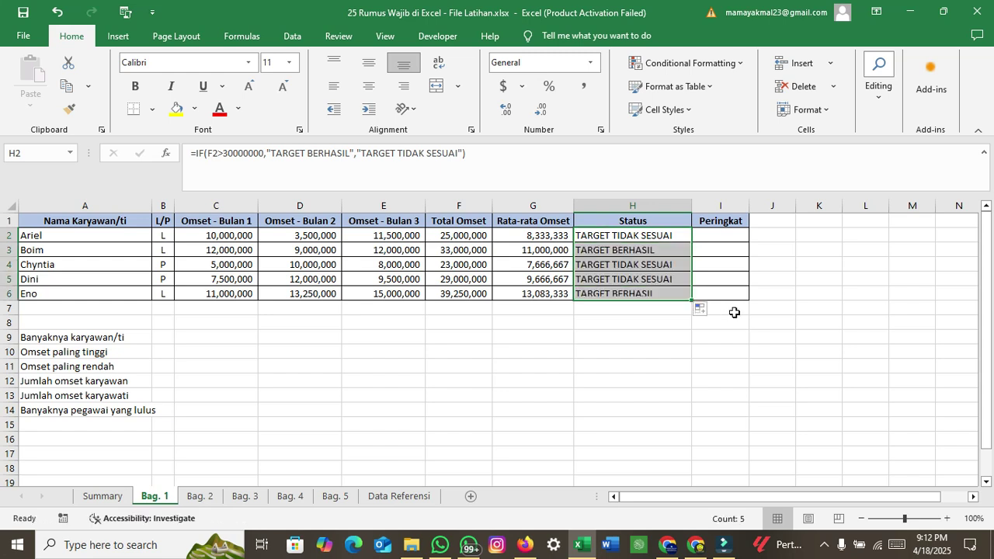
Step: Examine the threshold and the true and false texts of the copied IF formula in H3
left_click(699, 263)
left_click(663, 253)
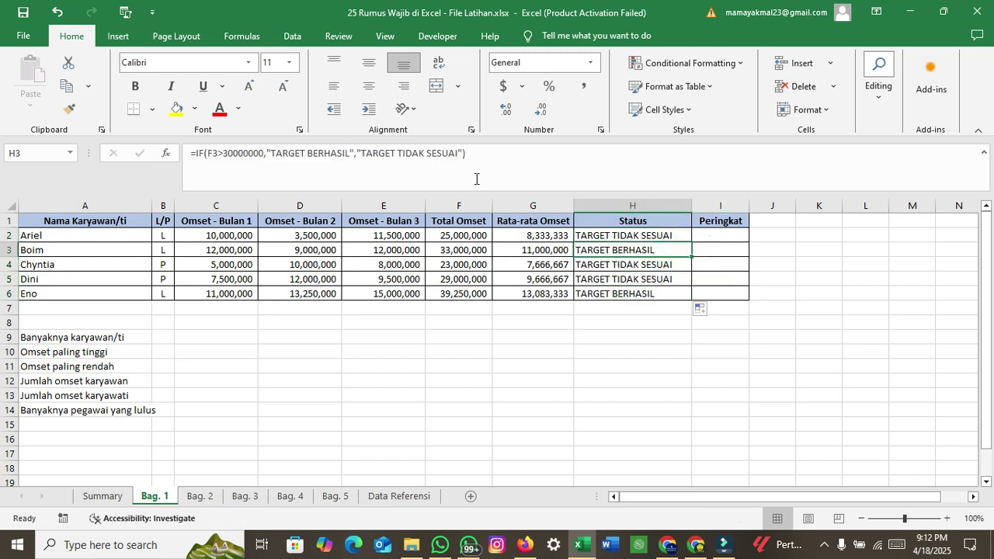
left_click(349, 153)
double_click(328, 153)
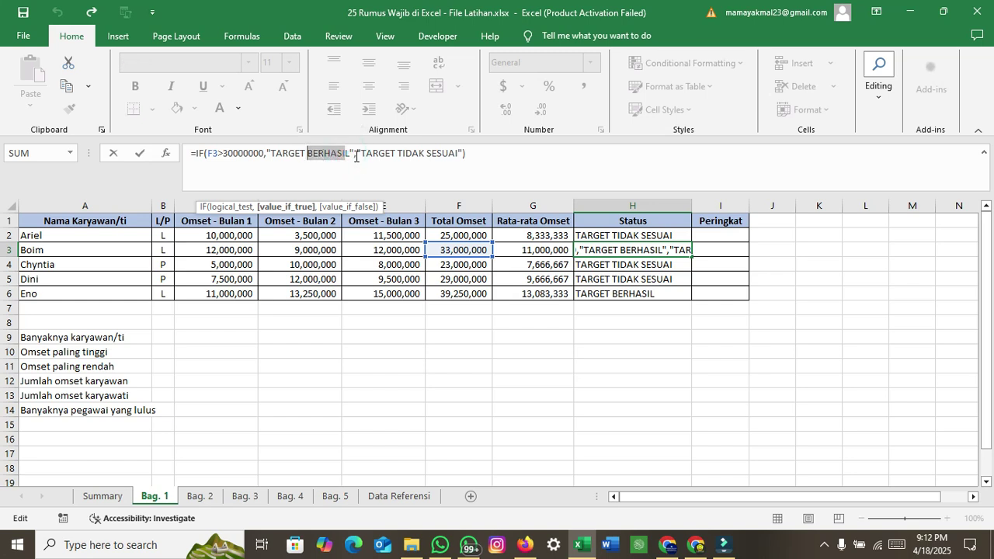
left_click_drag(351, 153, 272, 149)
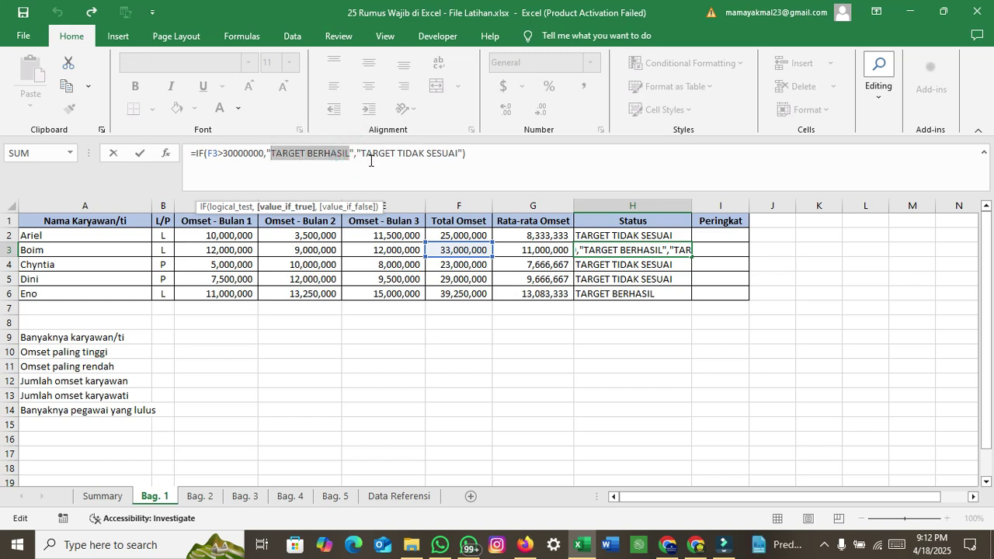
double_click(629, 249)
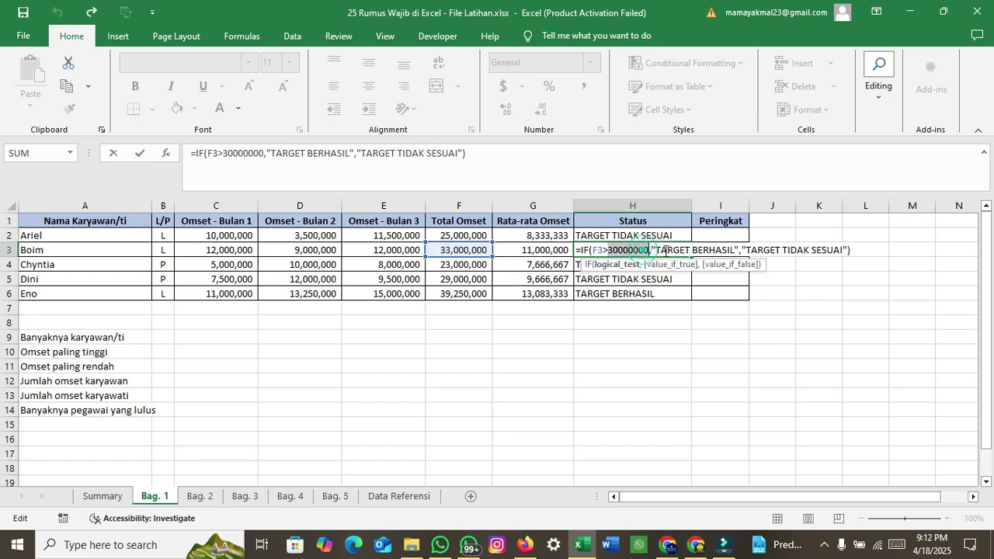
left_click(721, 250)
left_click_drag(734, 250, 662, 249)
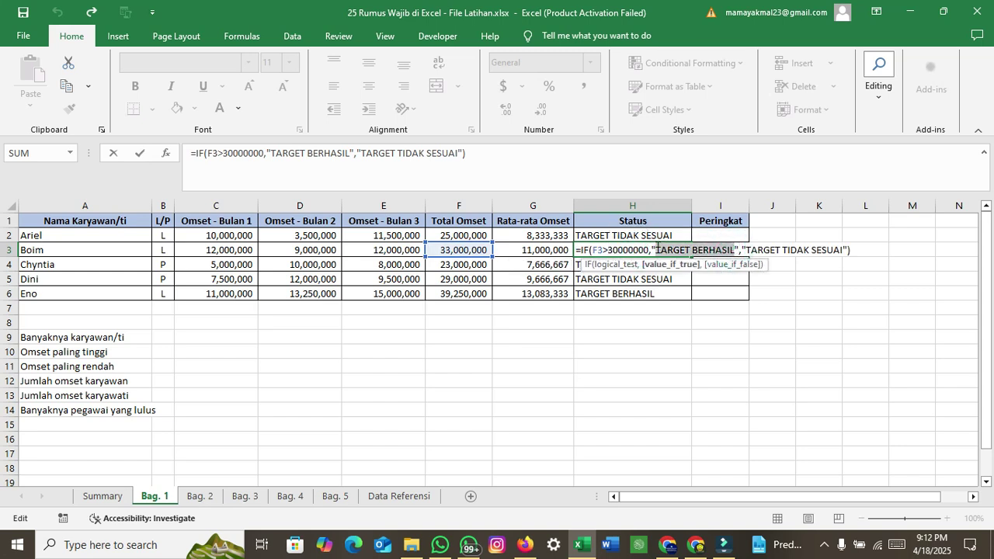
left_click(736, 245)
left_click(852, 245)
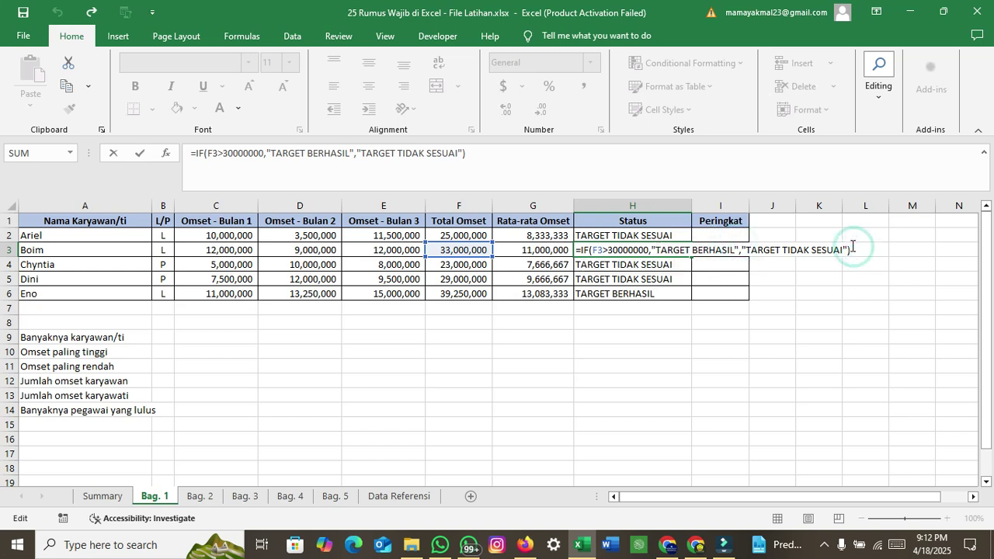
key("Return")
left_click(627, 249)
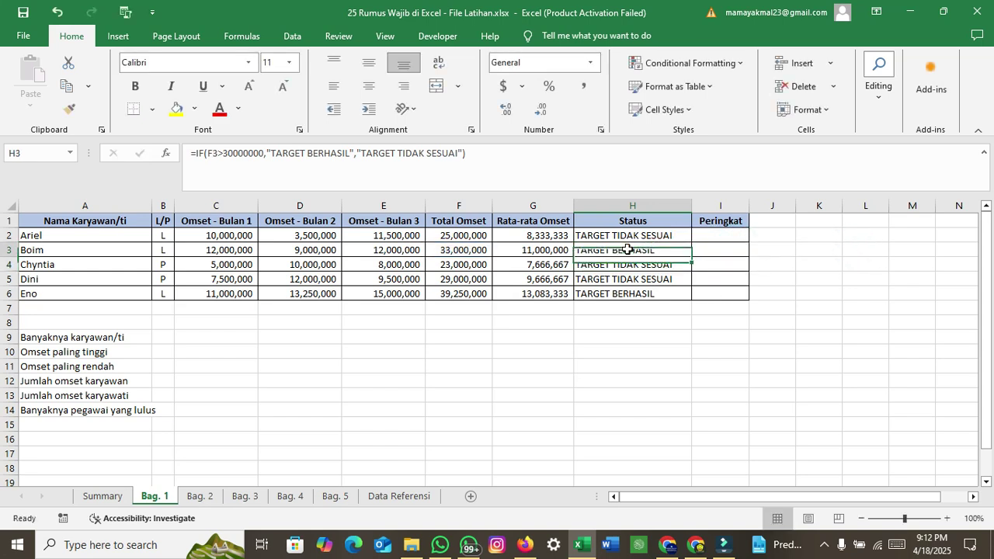
Step: Try to enter a RANK formula over F2:F7 in cell I2 of the Peringkat column
left_click(713, 238)
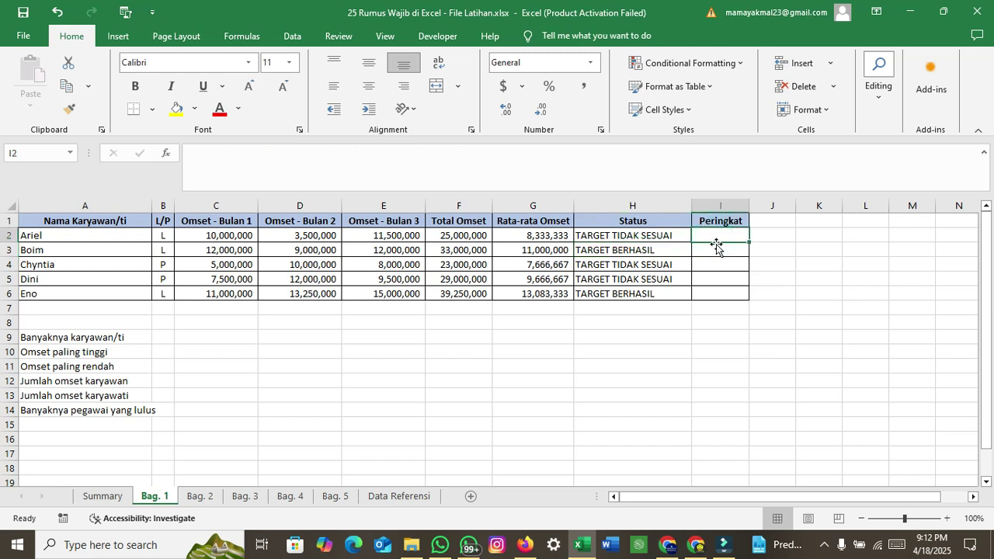
type("=")
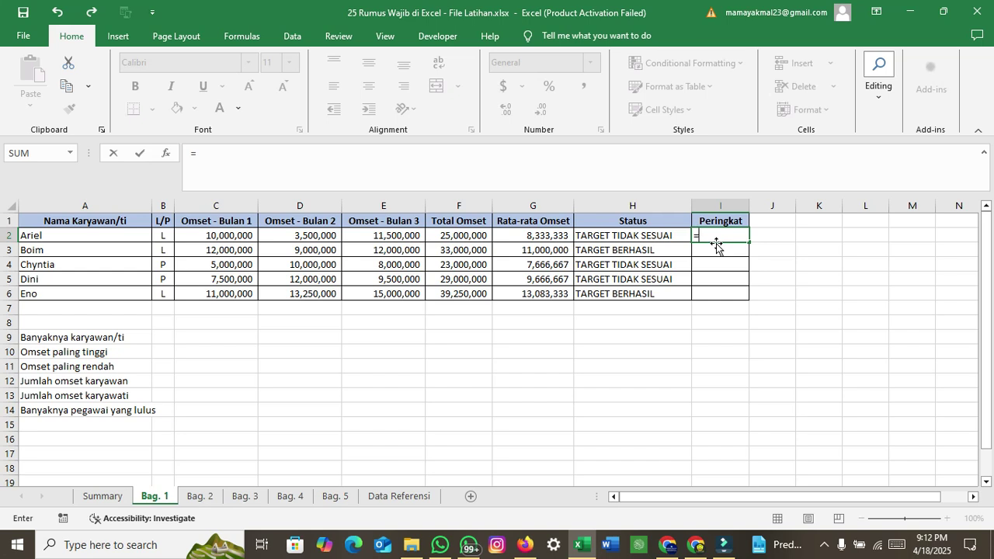
type("RANK")
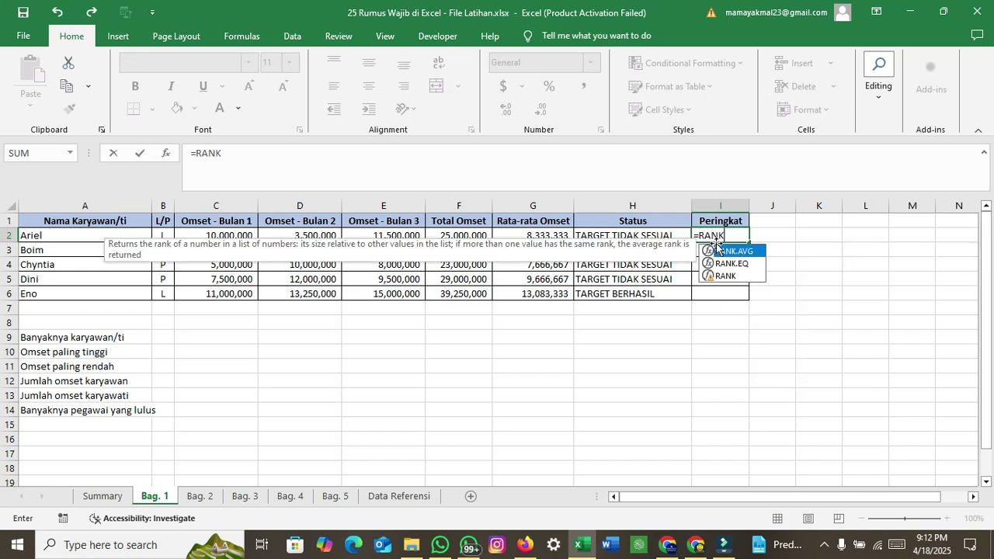
type("(")
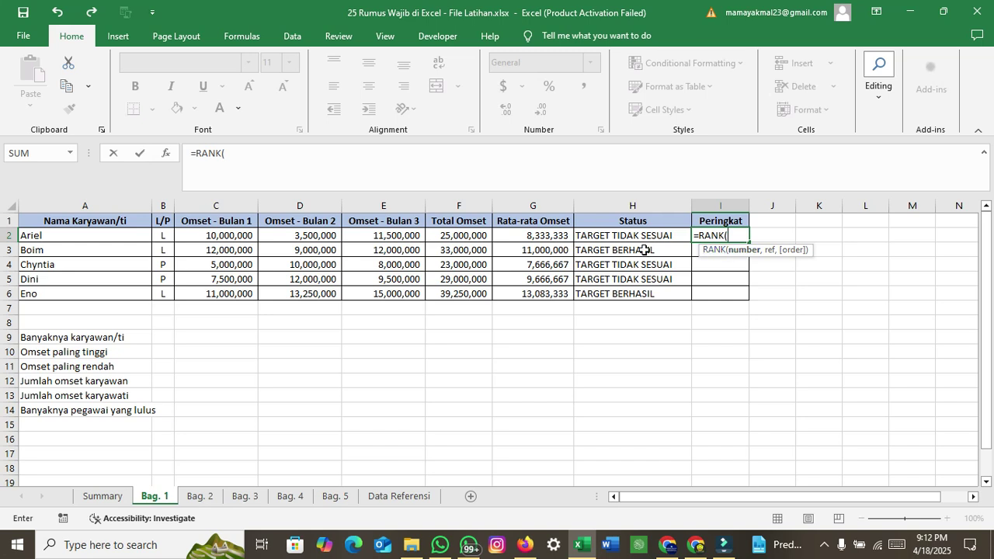
left_click(483, 235)
left_click_drag(483, 236, 479, 308)
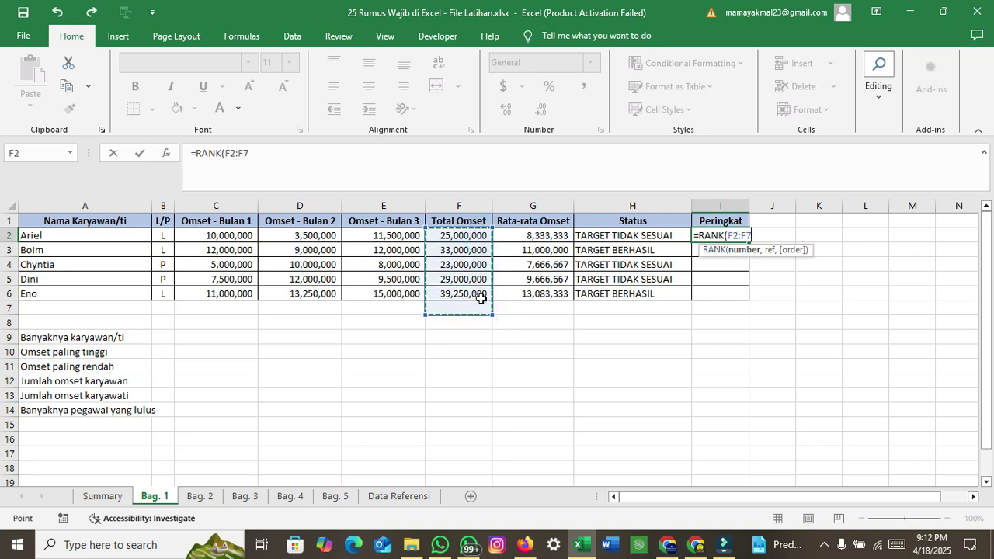
type(")")
key("Return")
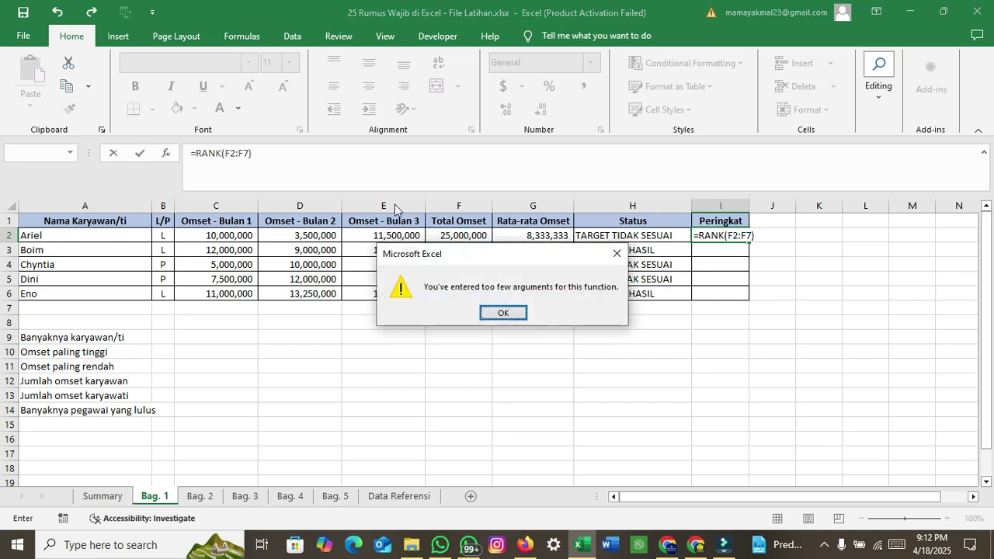
left_click(497, 312)
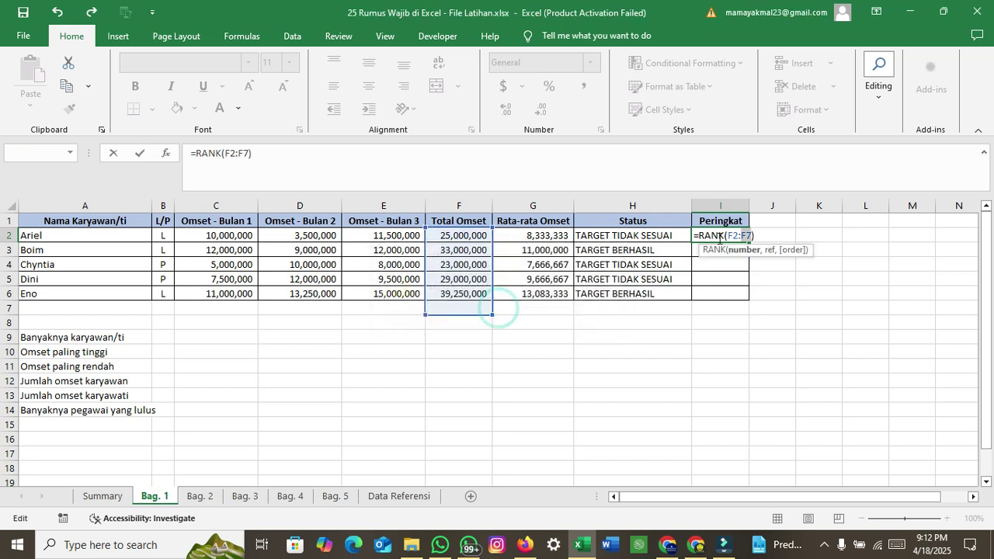
Step: Remove the incomplete RANK formula from I2 and leave the cell empty
left_click(750, 237)
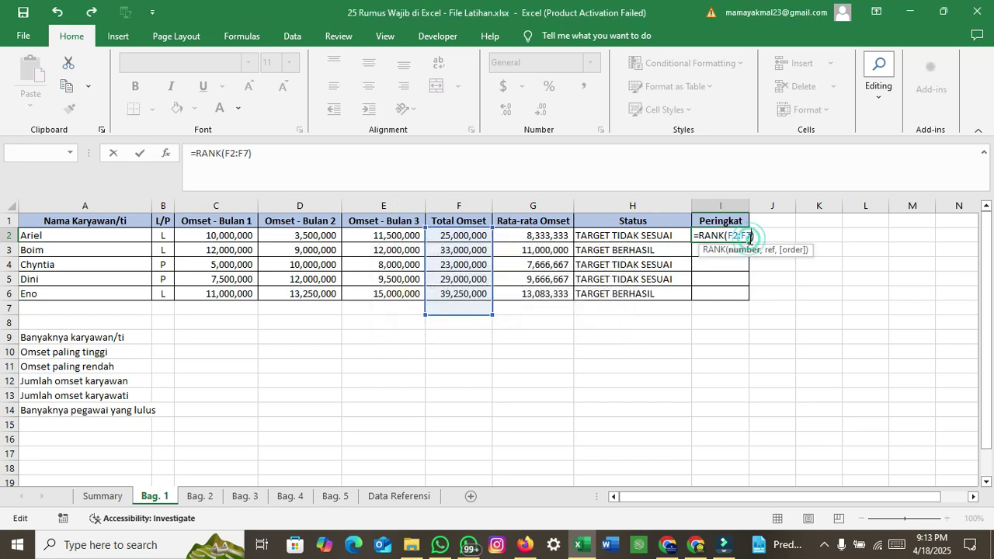
left_click_drag(758, 237, 697, 243)
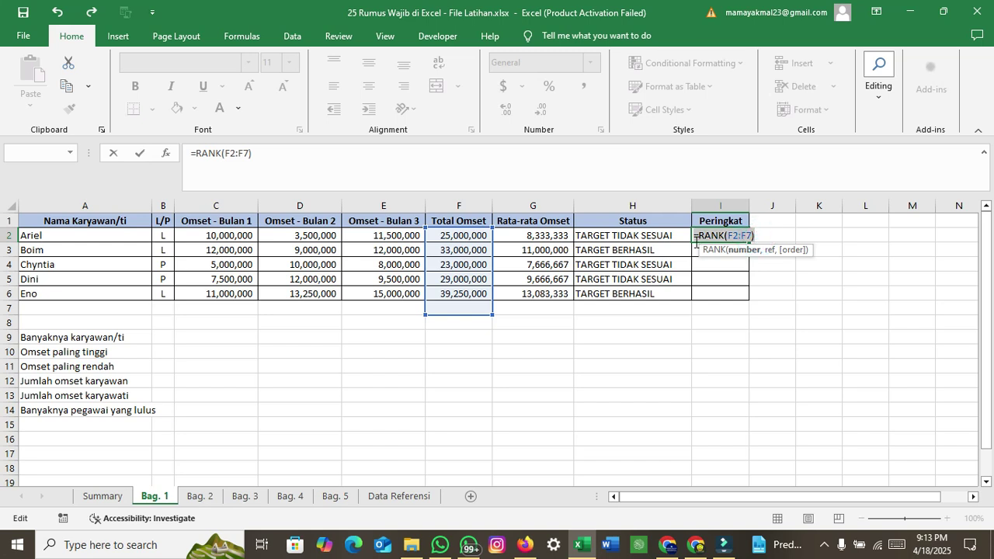
left_click_drag(697, 243, 693, 240)
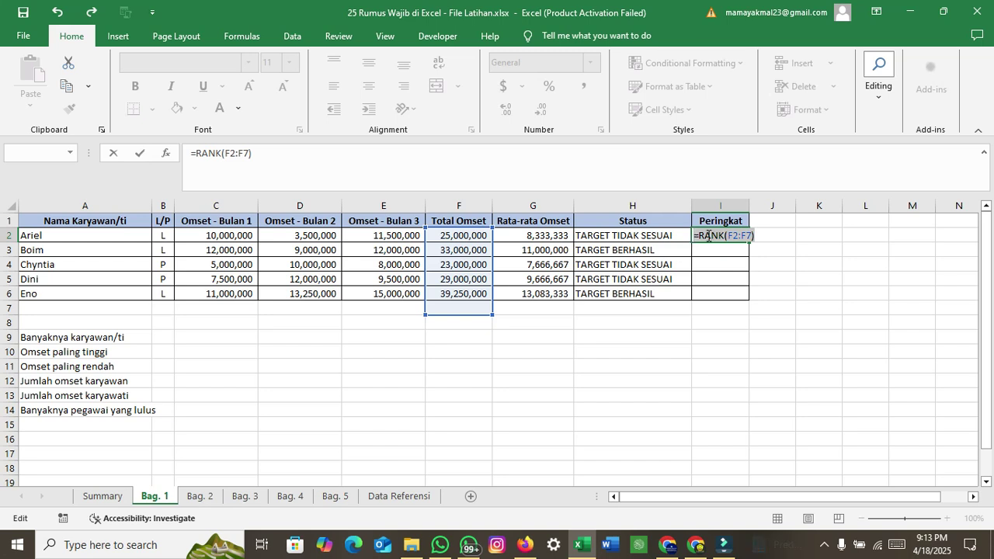
left_click(755, 234)
key("BackSpace")
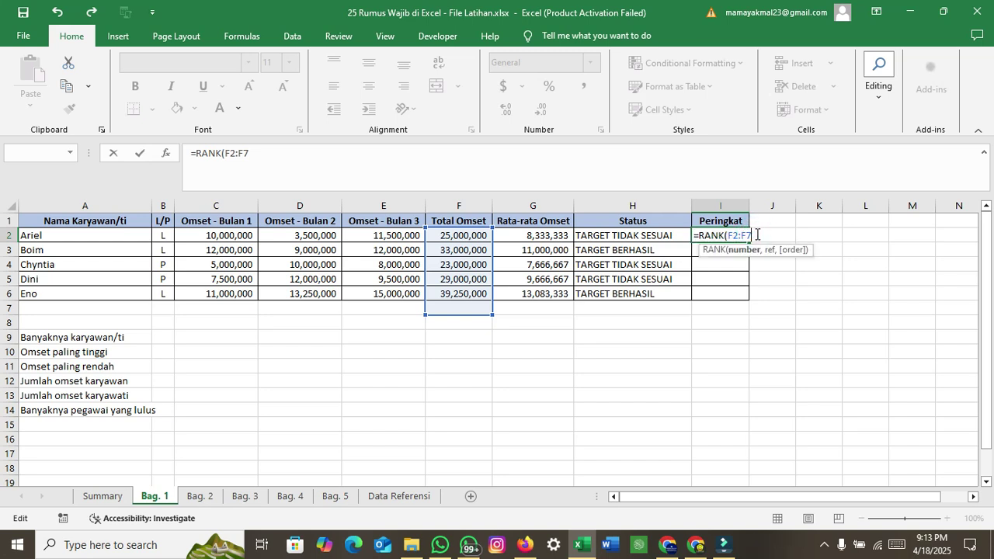
type(",")
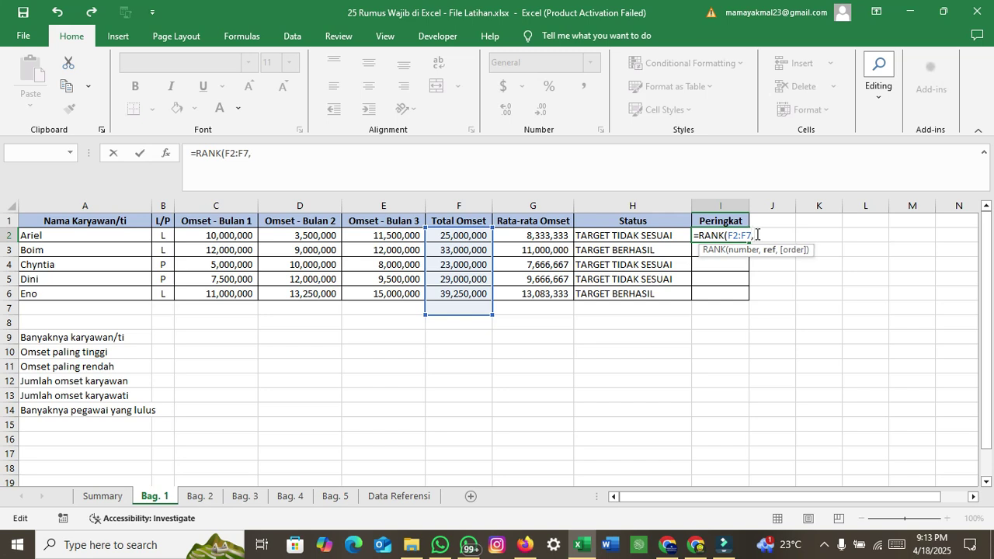
key("BackSpace")
key("BackSpace")
key("BackSpace")
key("BackSpace")
key("BackSpace")
key("BackSpace")
key("BackSpace")
key("BackSpace")
key("BackSpace")
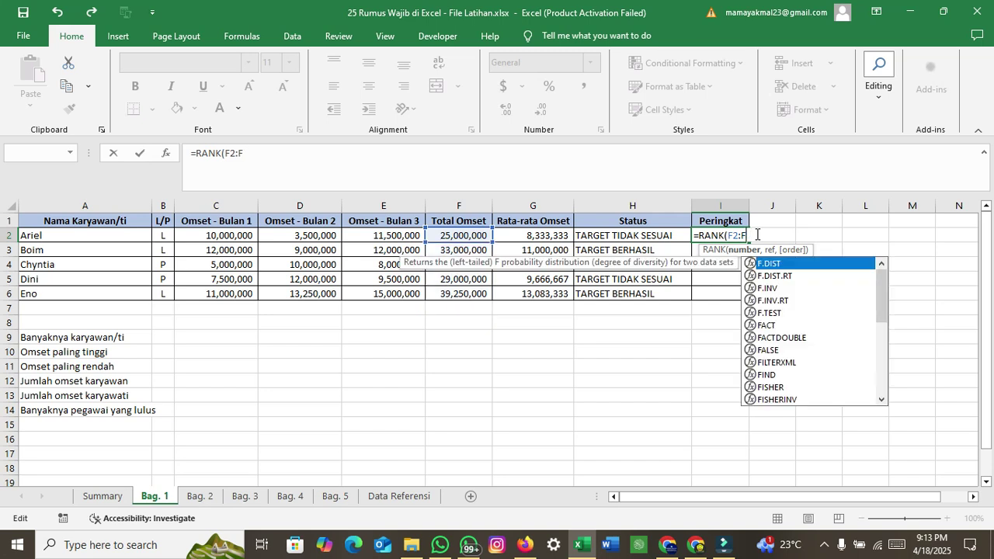
key("BackSpace")
key("BackSpace")
key("BackSpace")
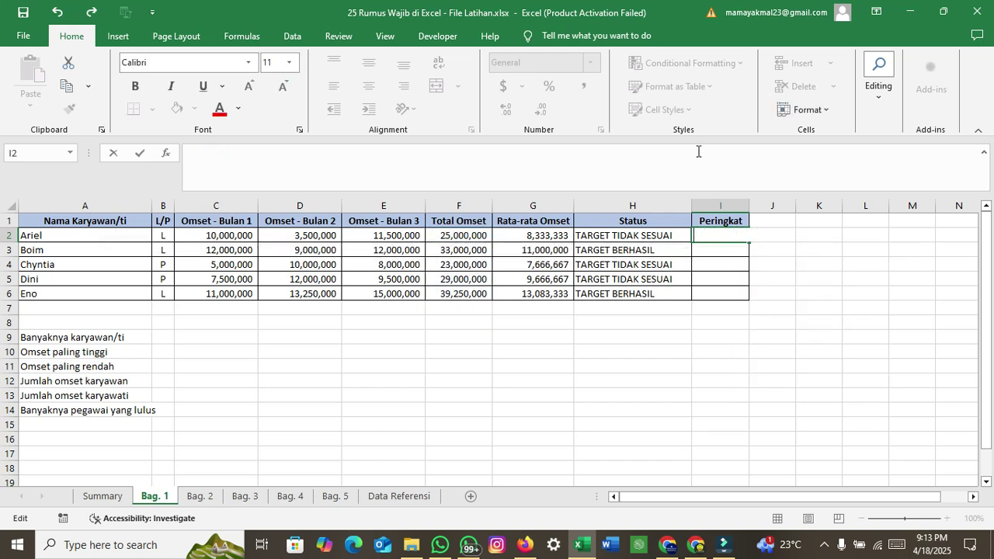
key("Return")
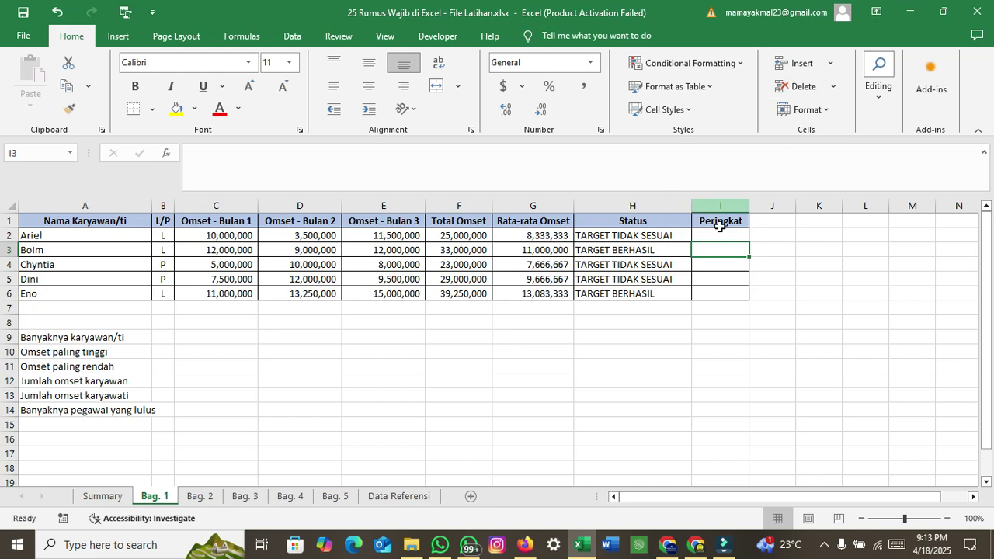
left_click(192, 340)
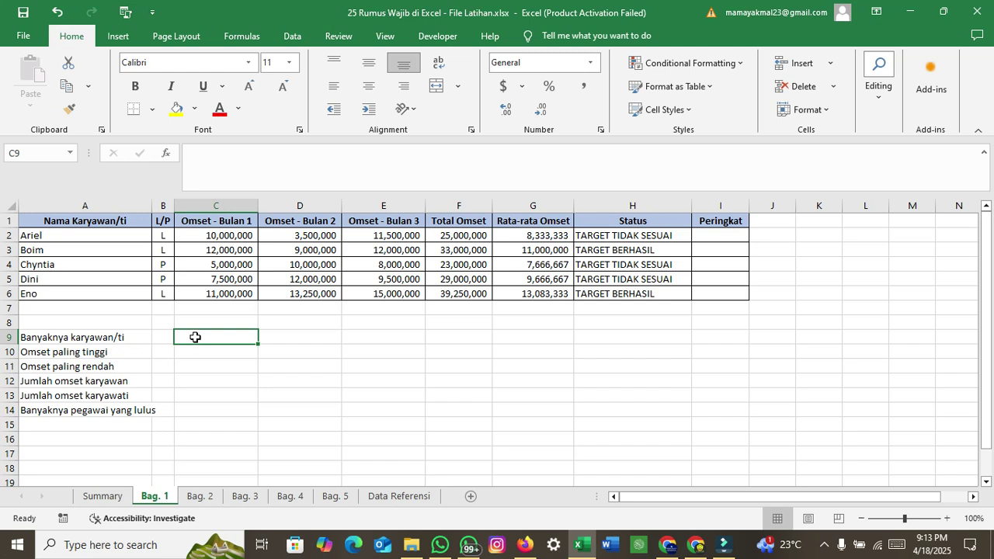
left_click(197, 354)
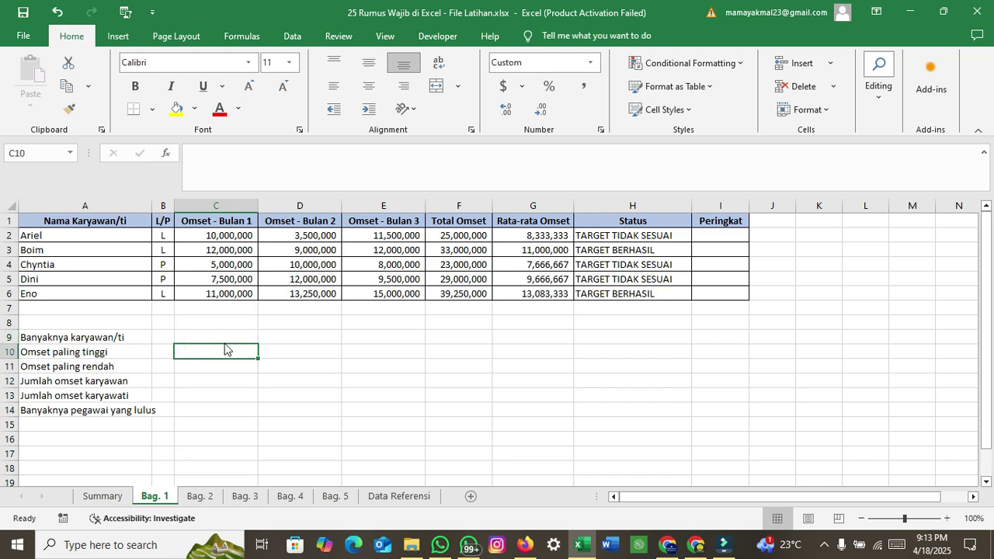
left_click(224, 340)
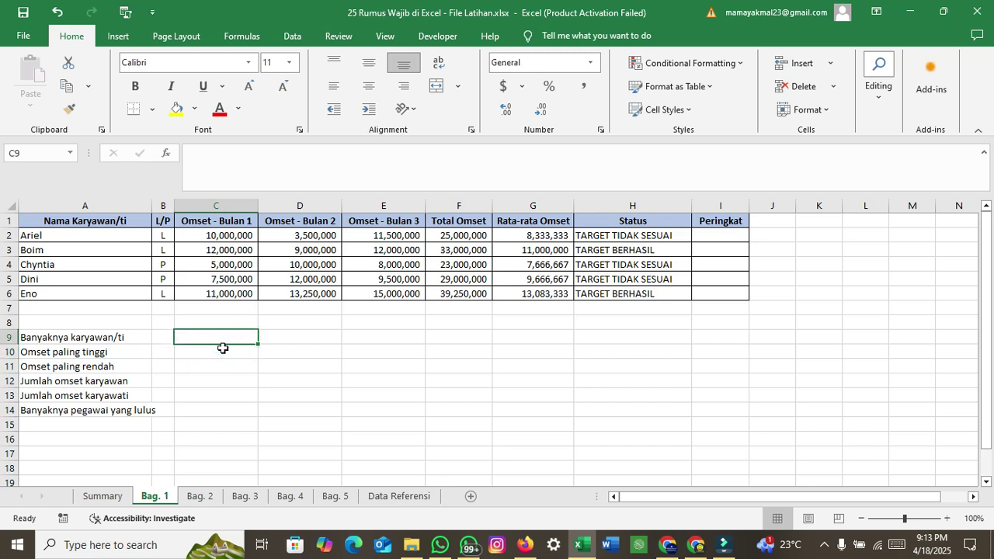
Step: Enter the label "BANYAK DATA ANGKA" in D9 and widen column D to fit it
left_click(327, 347)
left_click(328, 337)
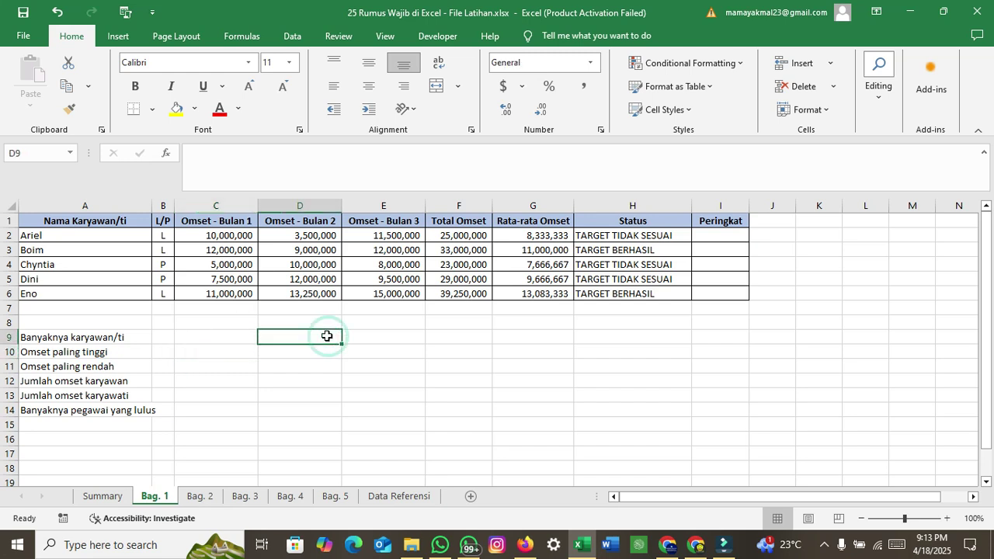
type("JU")
type("ANYAK DAT")
type("A ANGKA")
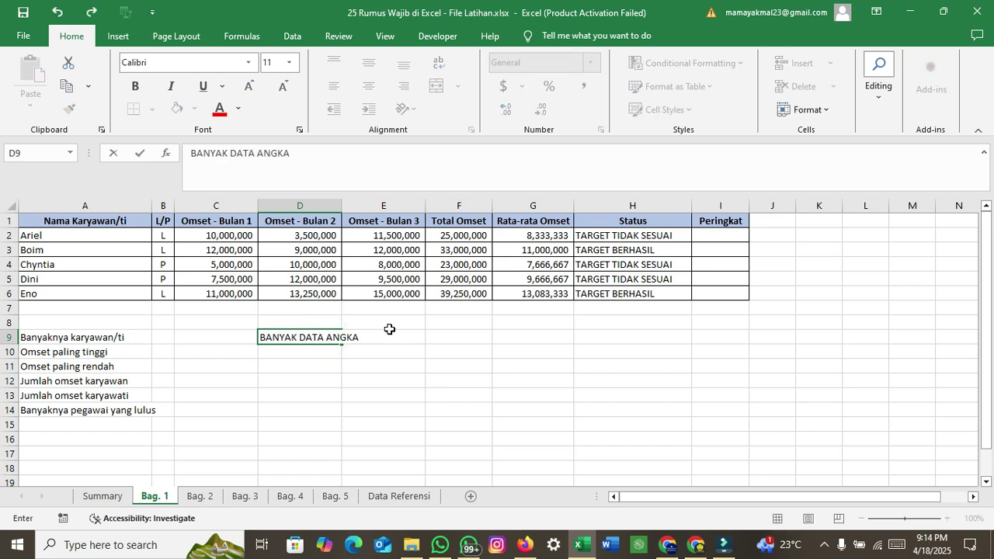
left_click(390, 327)
left_click_drag(342, 206, 376, 206)
Step: Count the numeric cells of the table in E9 with the formula =COUNT(C2:G6)
left_click(410, 341)
type("=S")
key("BackSpace")
type("CO")
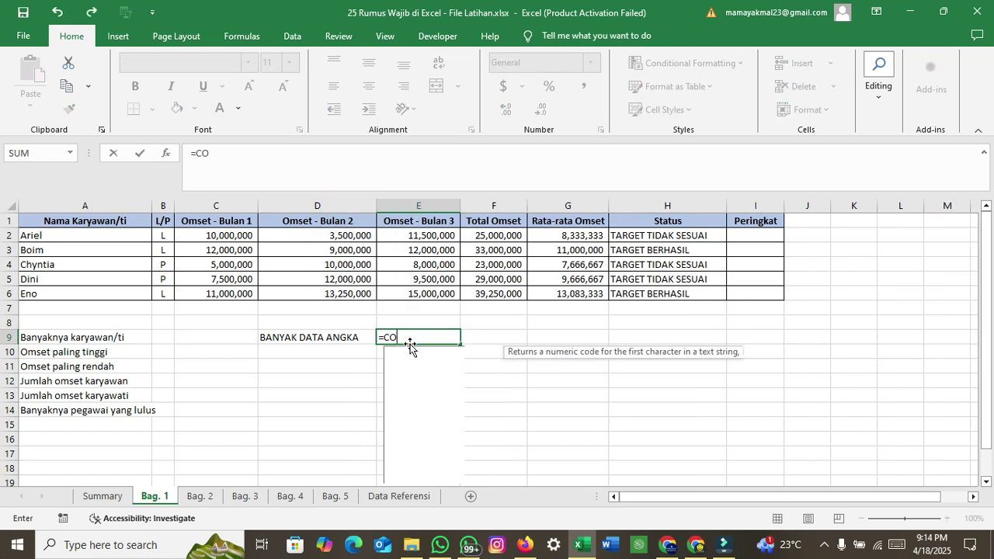
type("UNT")
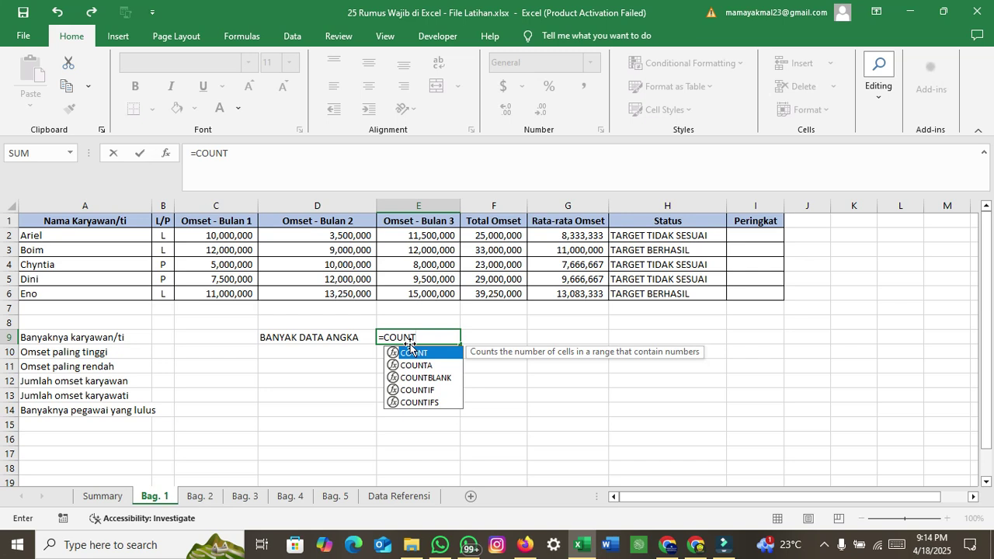
type("(")
mouse_move(232, 242)
left_mouse_down()
mouse_move(389, 266)
mouse_move(411, 281)
mouse_move(555, 286)
left_mouse_up()
type(")")
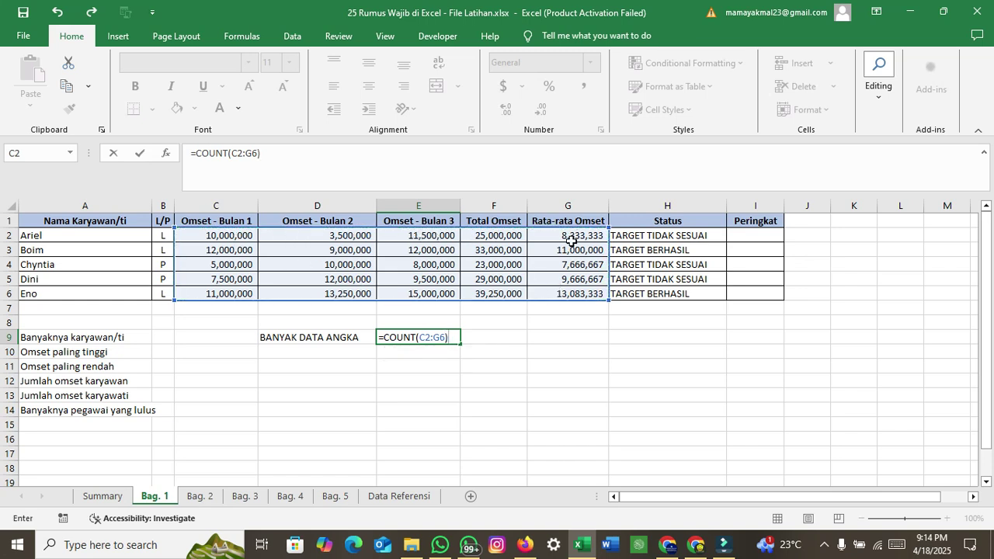
key("Return")
left_click(442, 335)
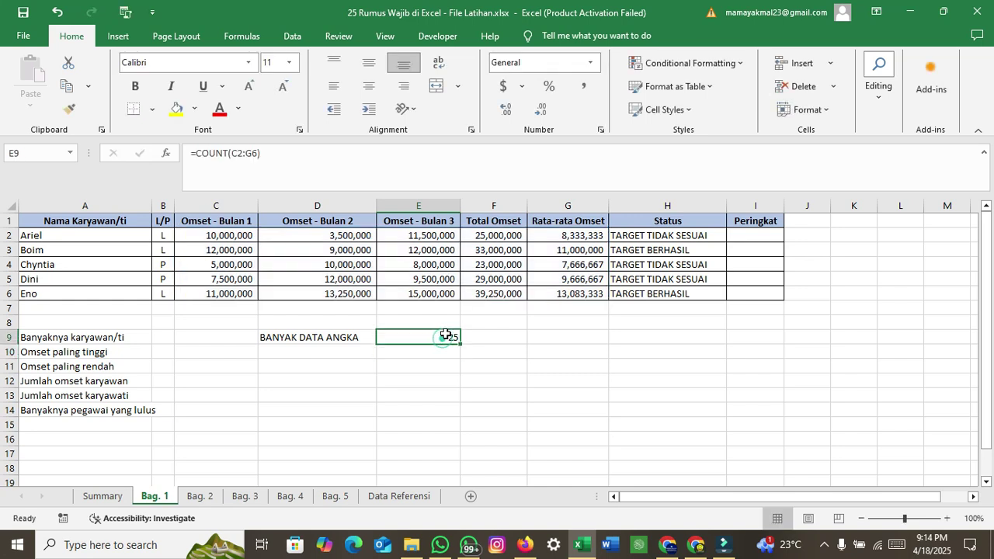
left_click(329, 349)
Step: Start a COUNTA formula in C9 for Banyaknya karyawan/ti
left_click(196, 335)
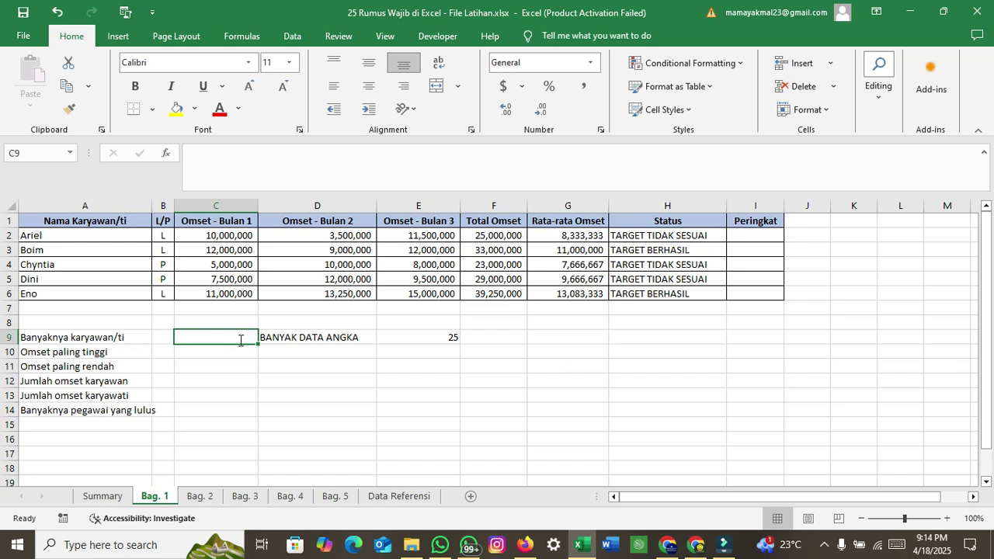
type("COUN")
key("BackSpace")
key("BackSpace")
key("BackSpace")
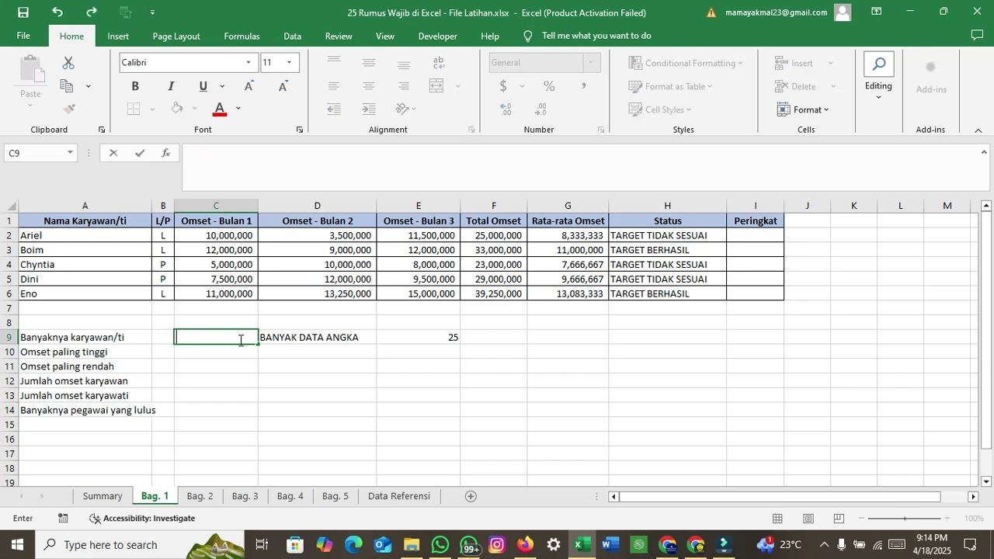
type("=COUN")
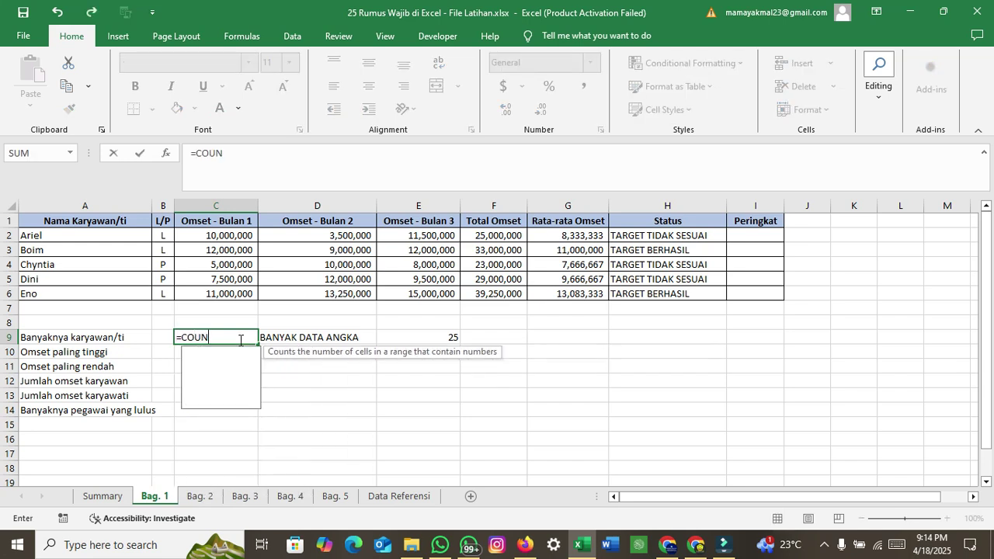
type("TA")
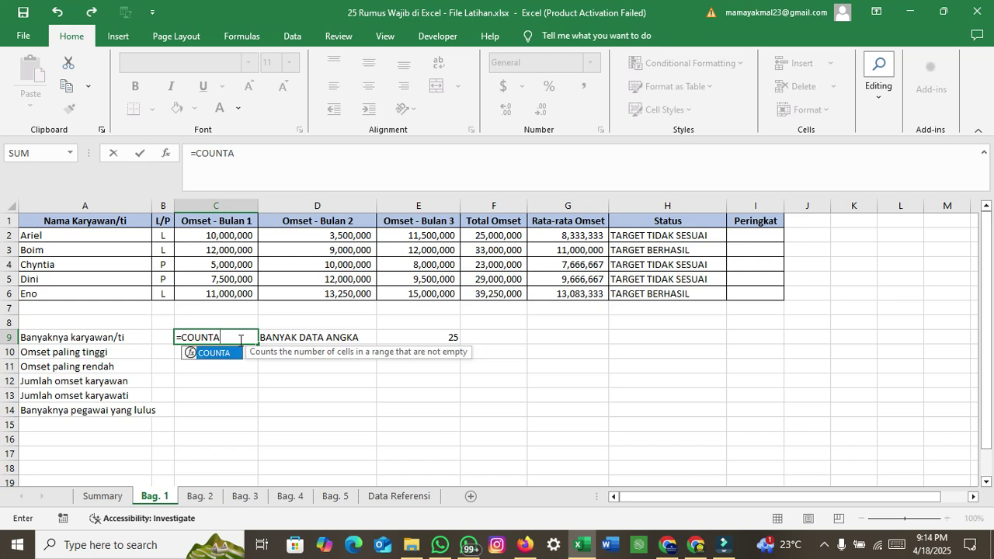
type("(")
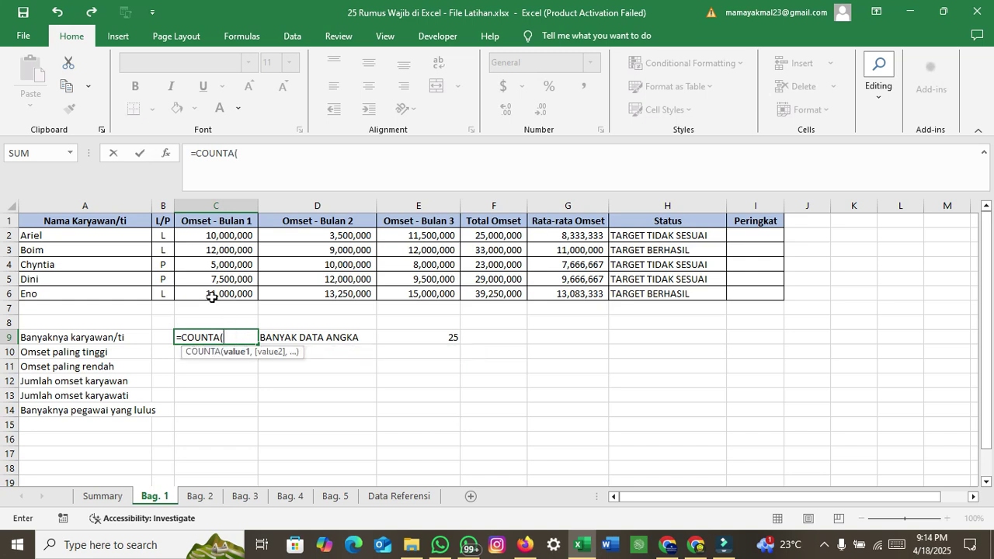
left_click_drag(163, 235, 161, 278)
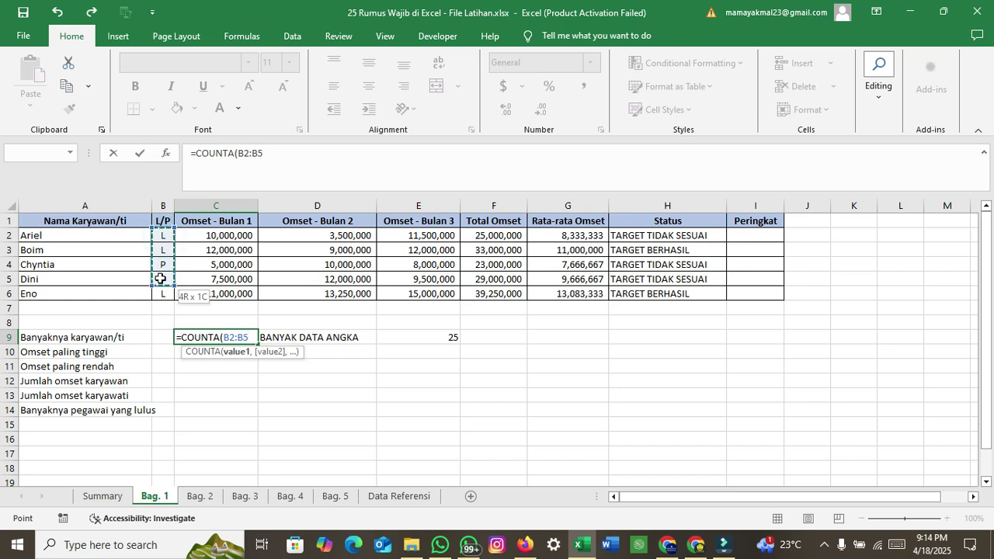
key("BackSpace")
key("BackSpace")
key("BackSpace")
key("BackSpace")
key("BackSpace")
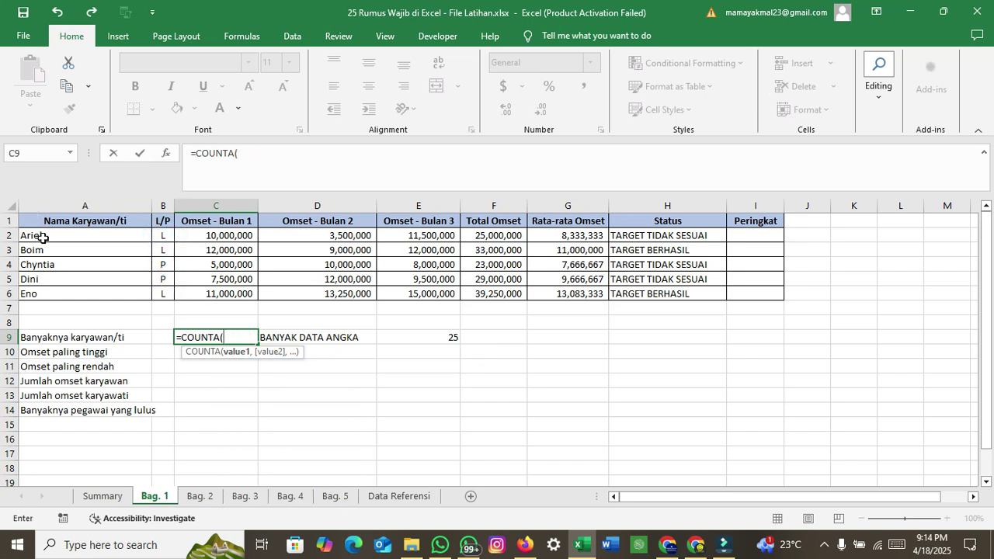
Step: Complete the COUNTA formula in C9 with the employee name range A2:A6 and commit it
left_click_drag(43, 237, 37, 288)
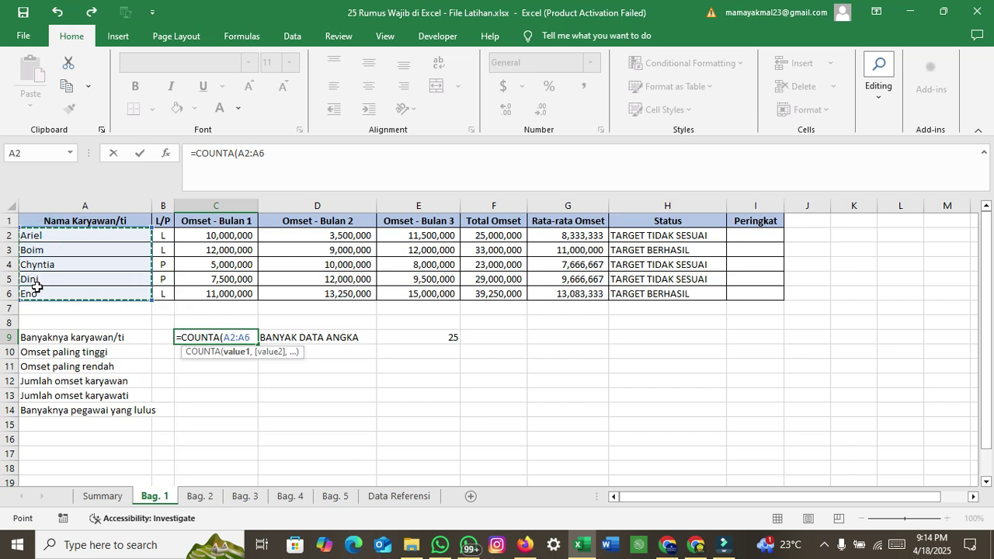
type(")")
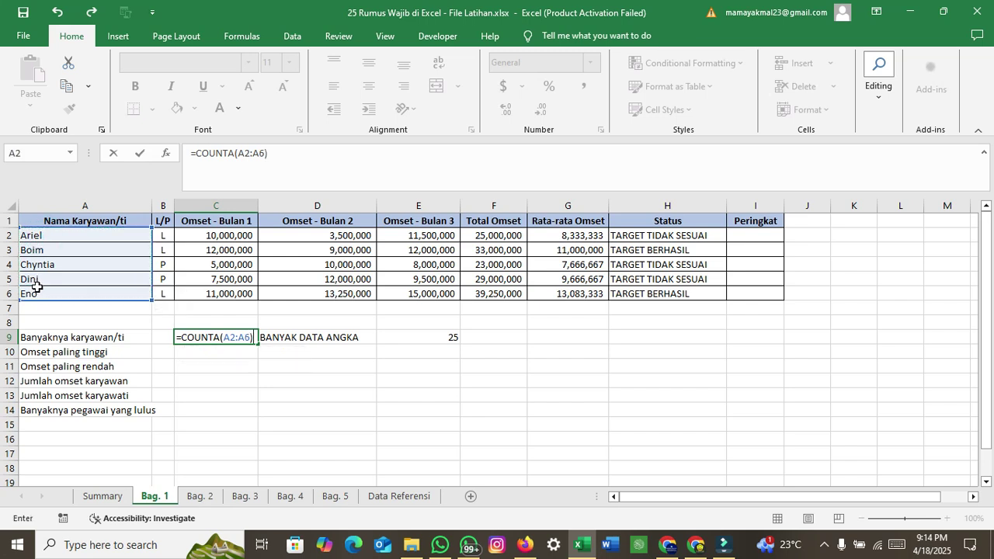
key("Return")
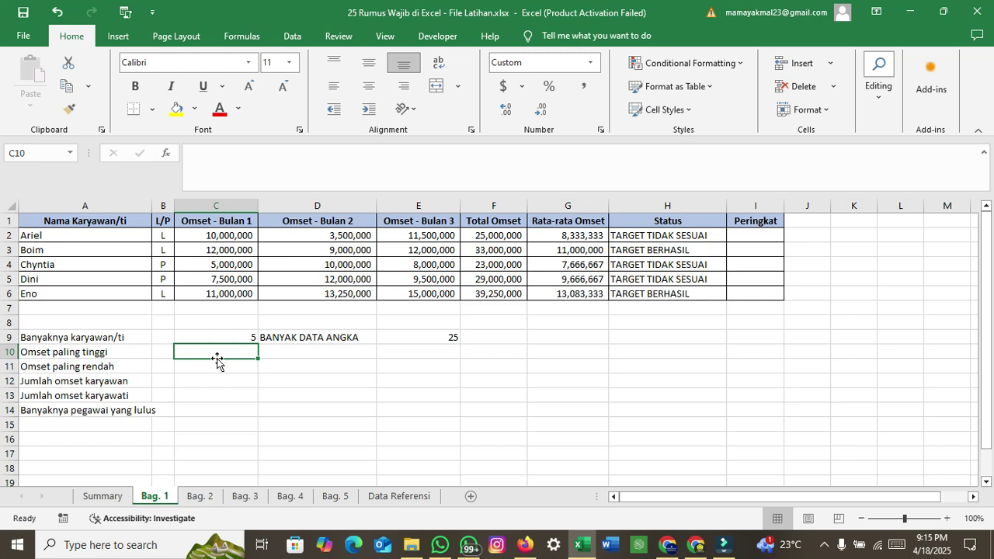
Step: Find the highest Total Omset in C10 for Omset paling tinggi with a MAX formula over F2:F6
type("=")
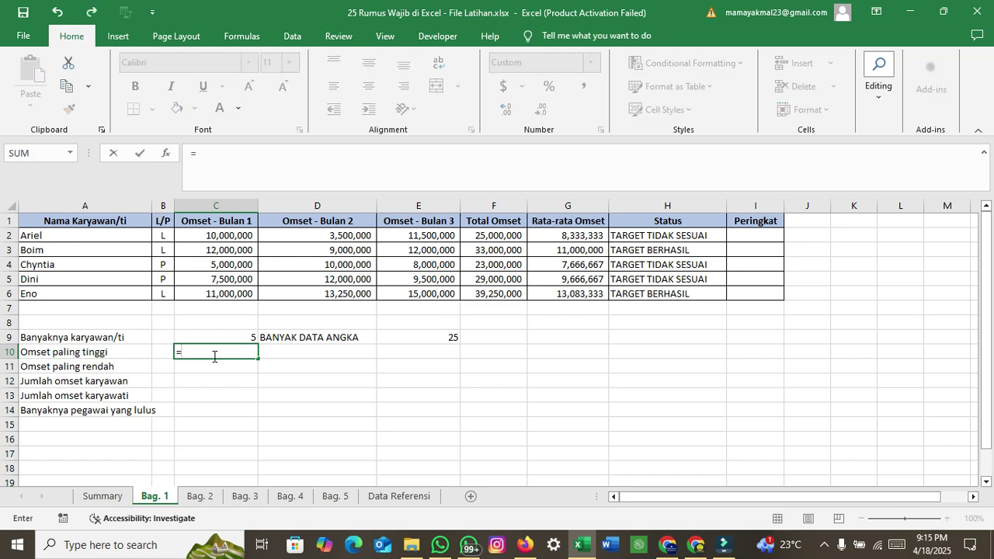
type("MAX")
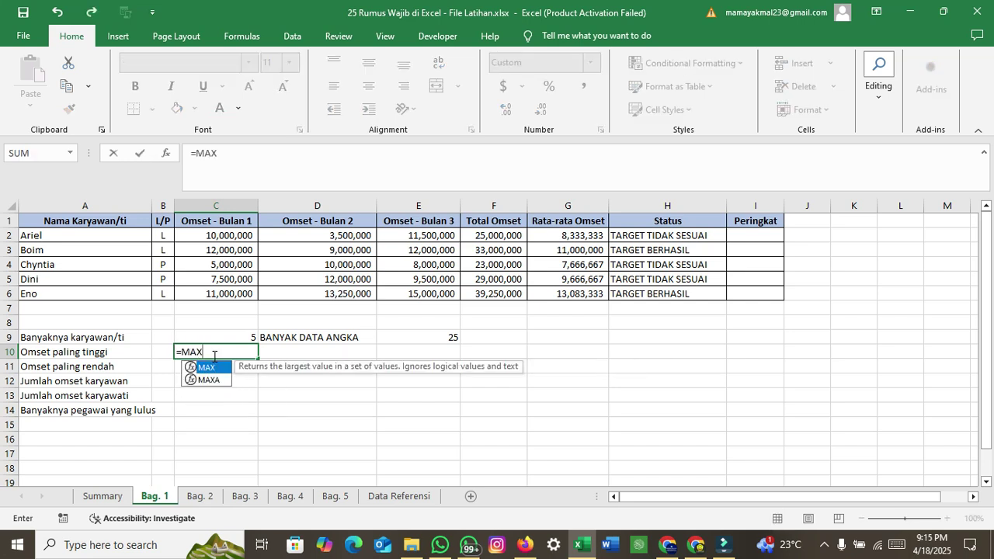
type("(")
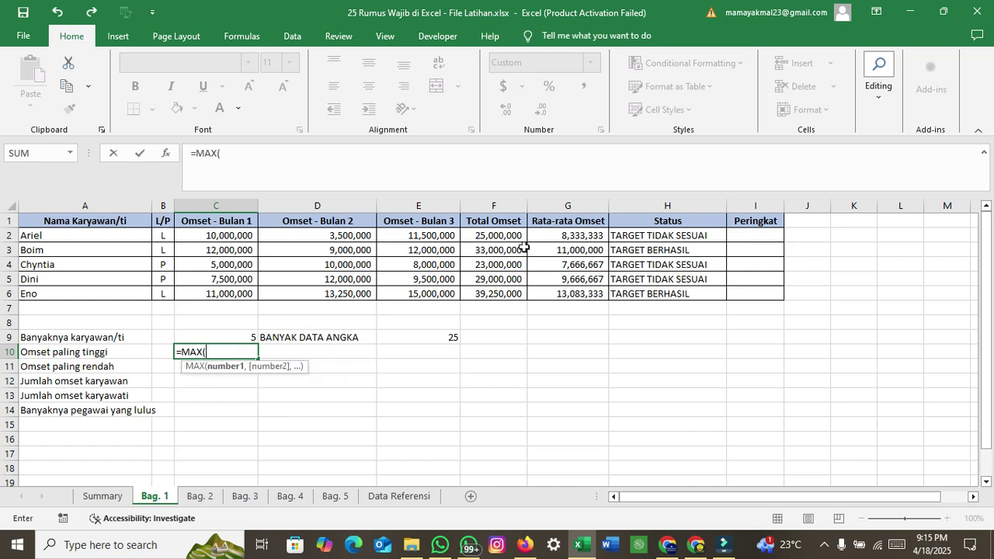
left_click_drag(489, 235, 494, 296)
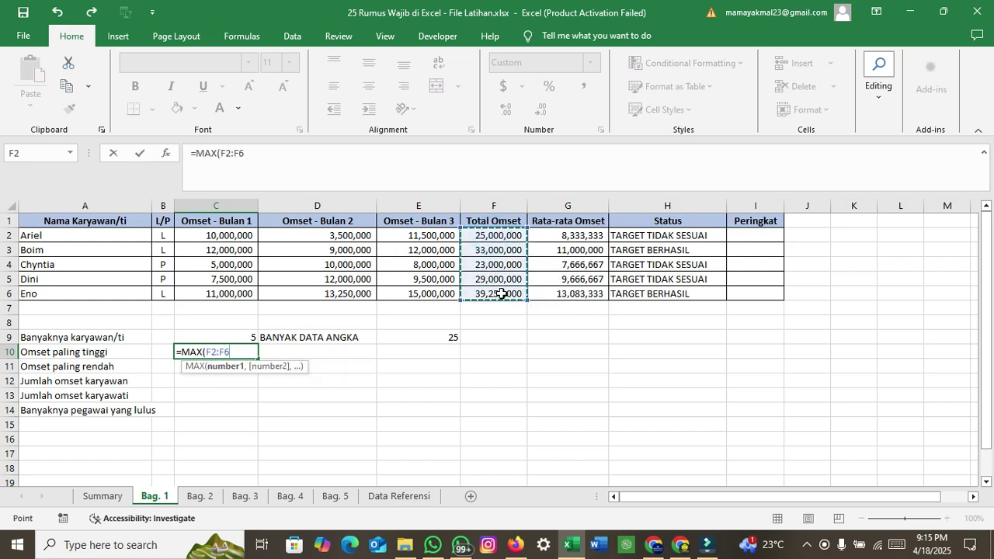
key("Return")
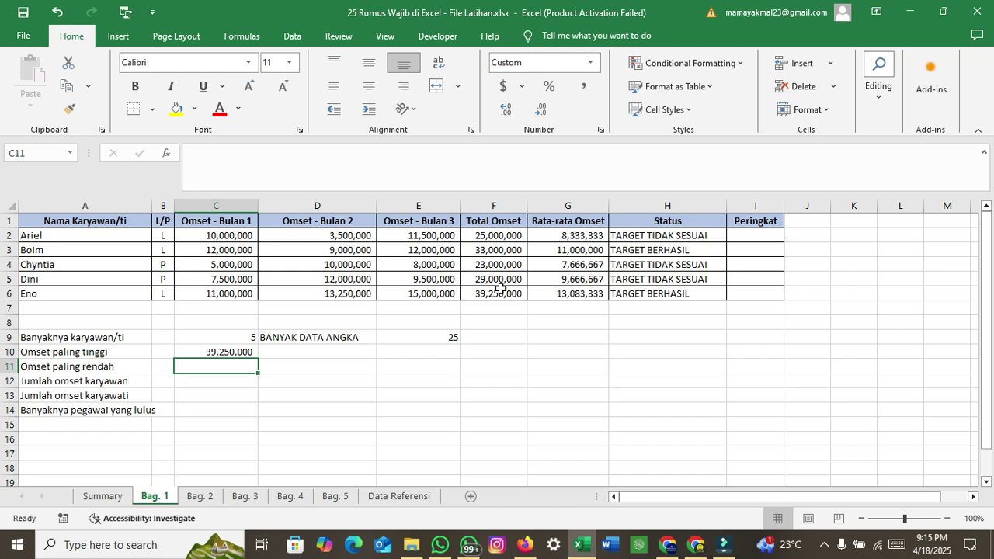
Step: Find the lowest Total Omset in C11 for Omset paling rendah with the formula =MIN(F2:F6)
type("=")
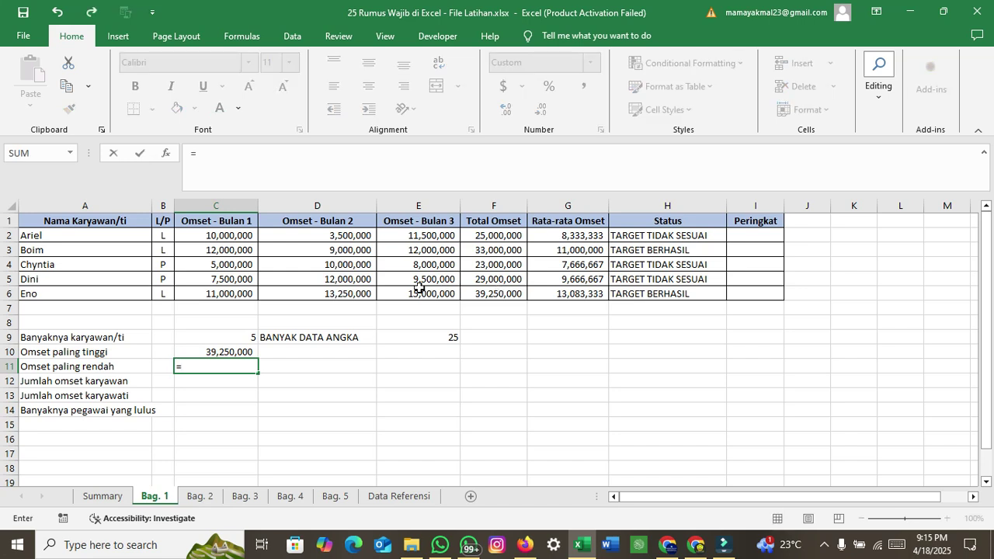
type("MI")
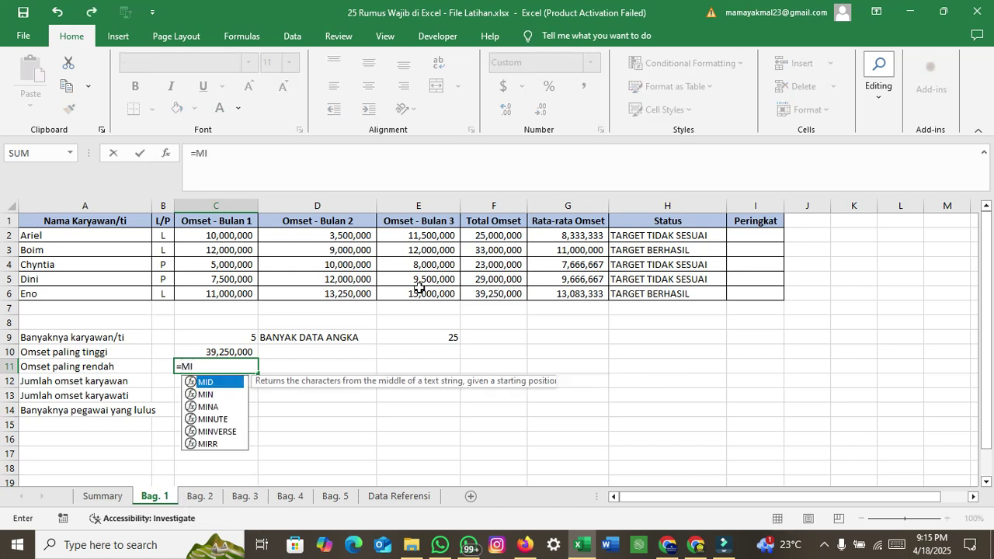
type("N(")
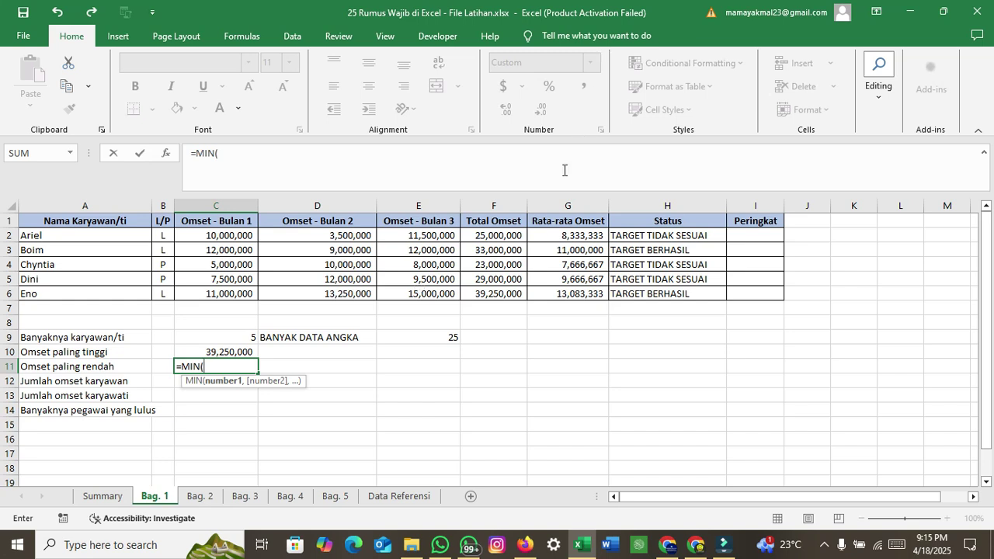
left_click_drag(506, 237, 499, 293)
type(")")
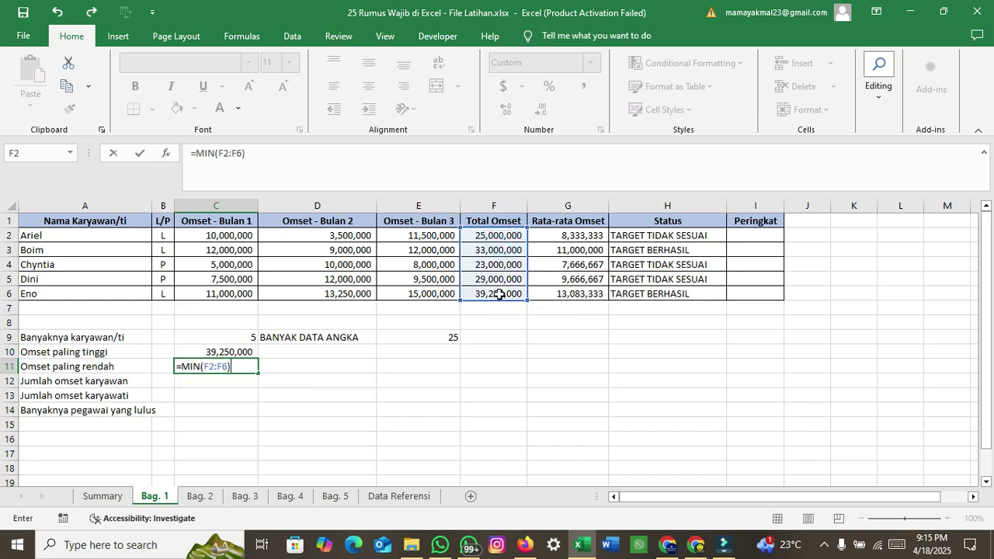
key("Return")
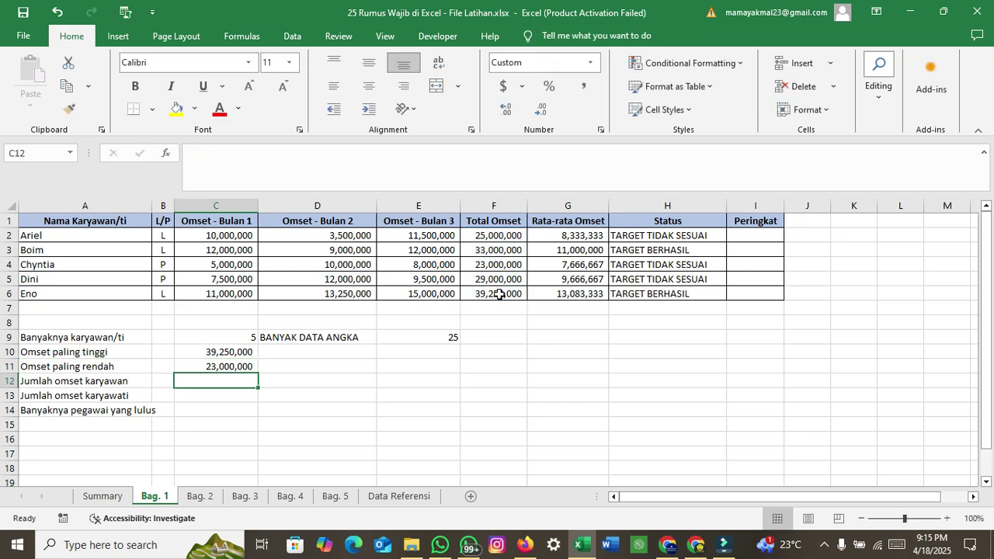
left_click(200, 367)
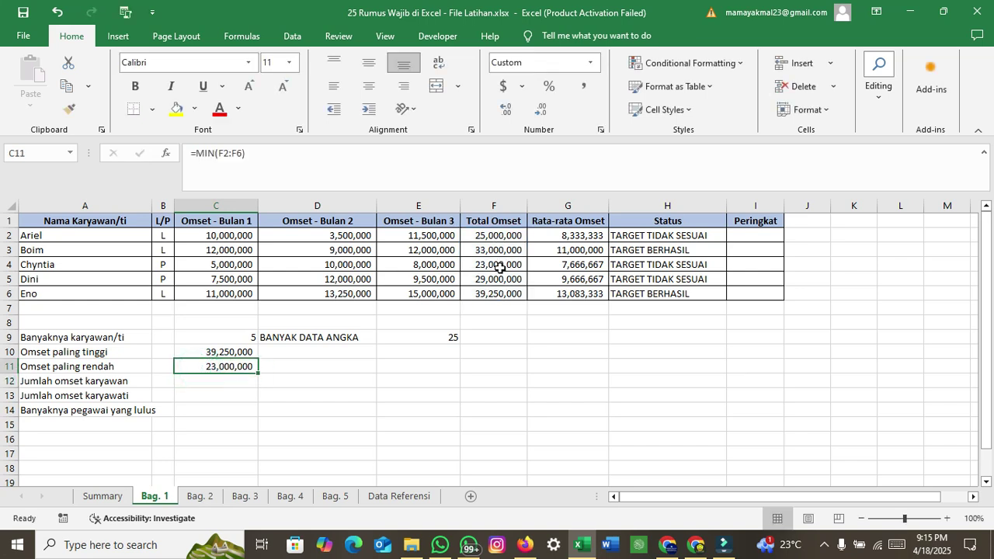
Step: Enter a preliminary SUMIF formula in C12 for Jumlah omset karyawan with criteria range B2:B6 and an empty text criterion
left_click(226, 380)
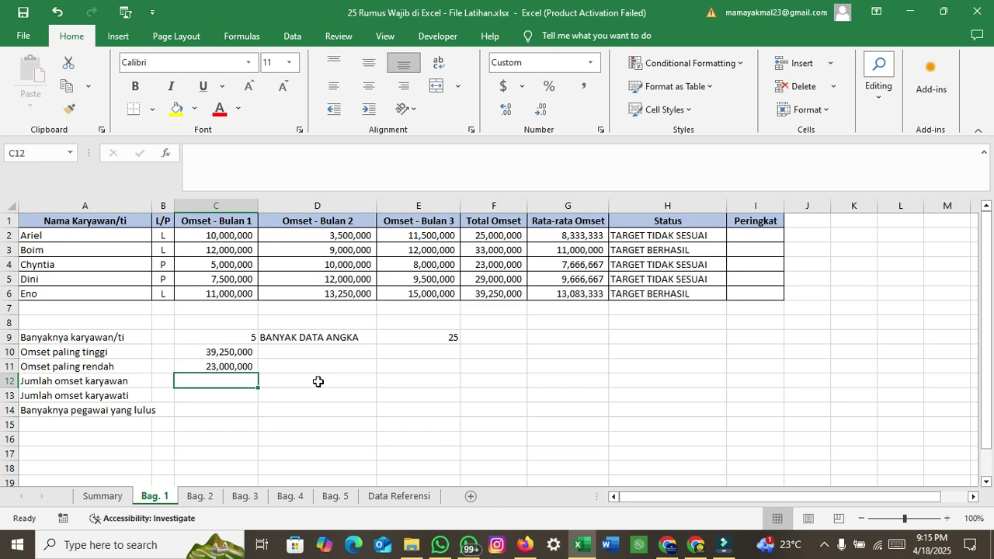
type("=SUM")
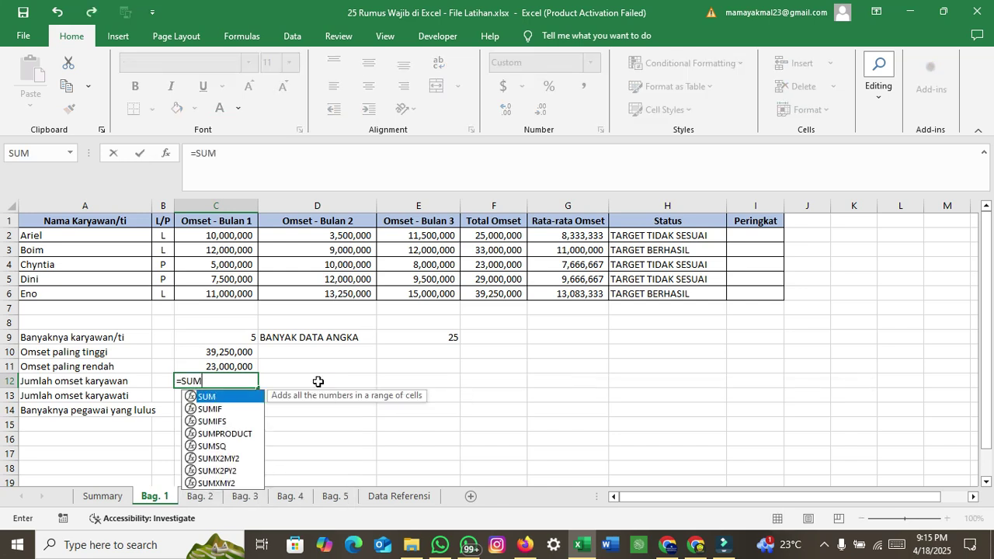
key("Down")
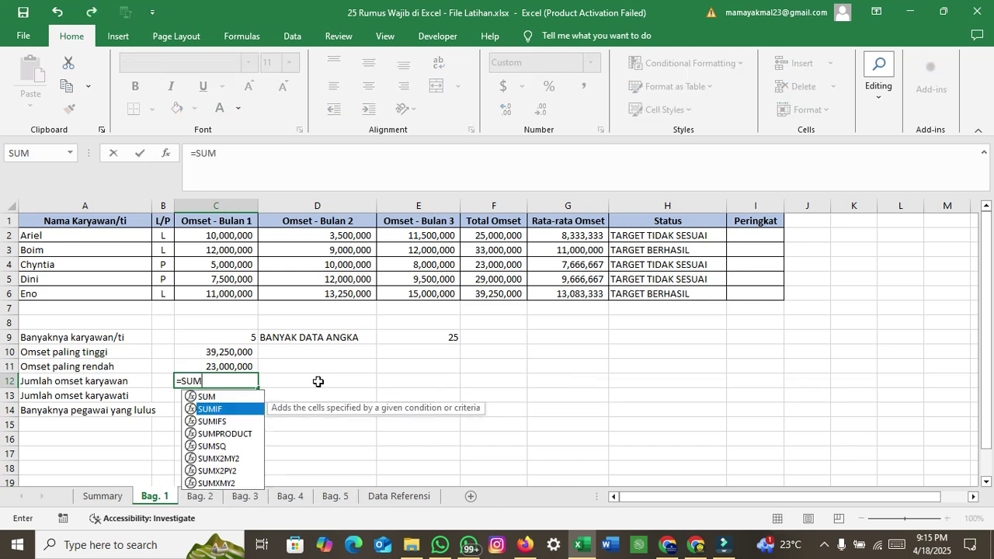
double_click(241, 408)
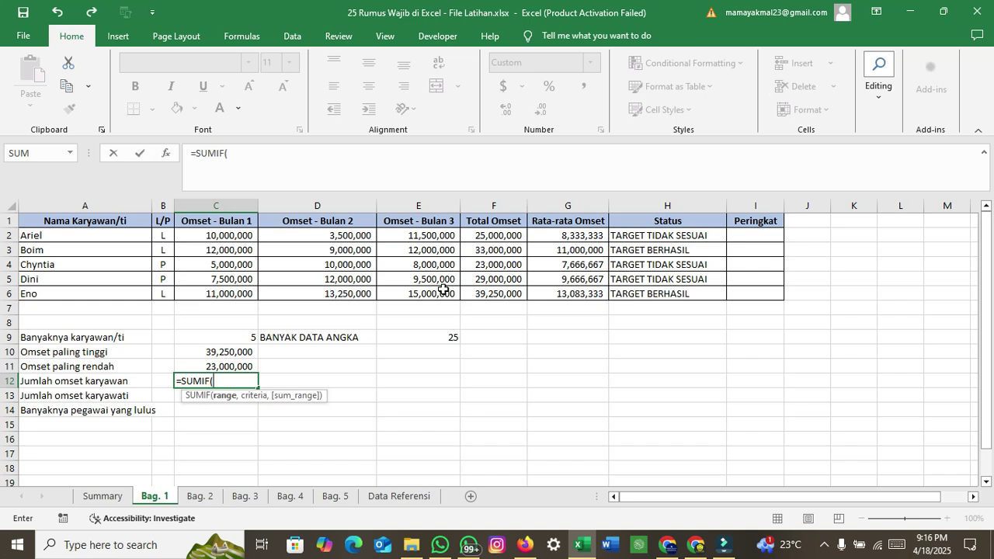
left_click_drag(163, 235, 163, 294)
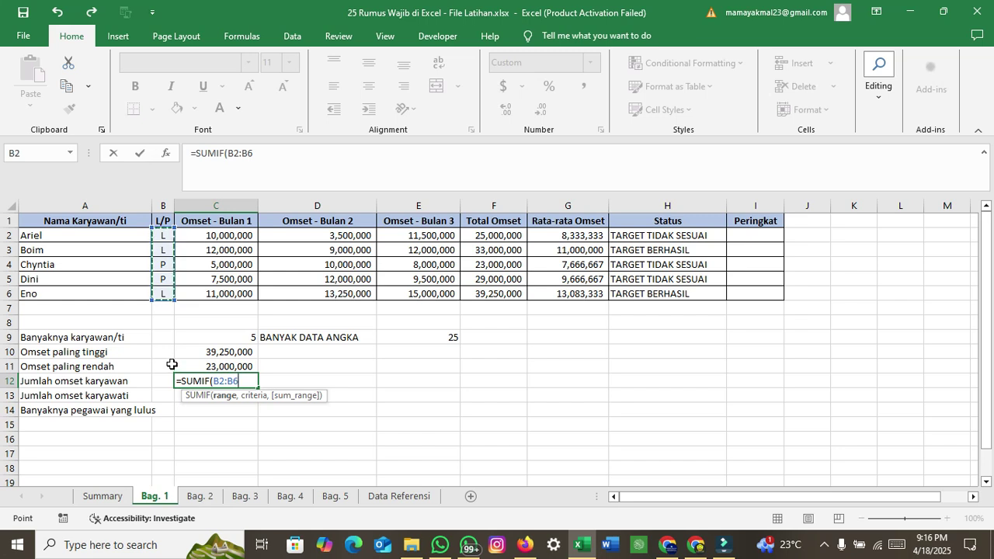
type(",")
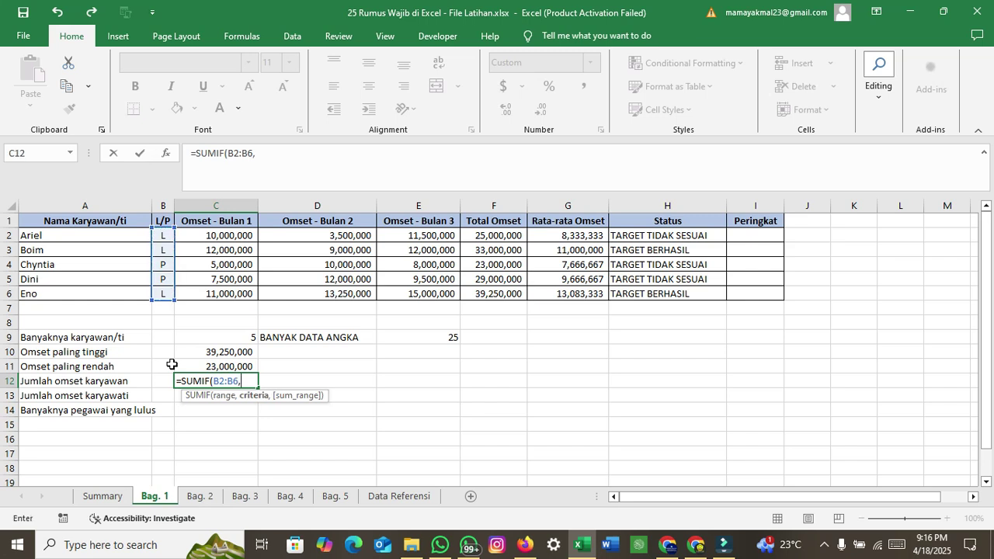
type("l")
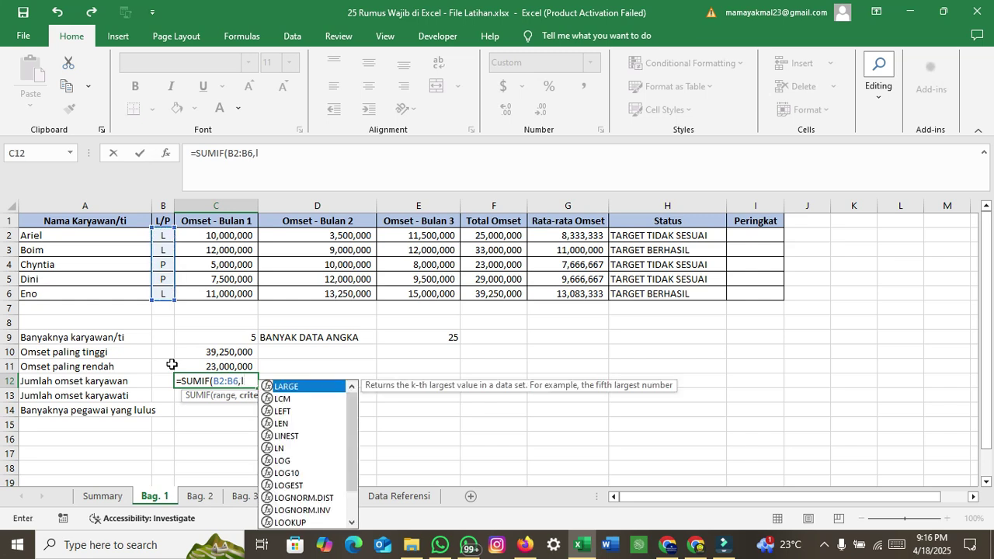
key("BackSpace")
key("BackSpace")
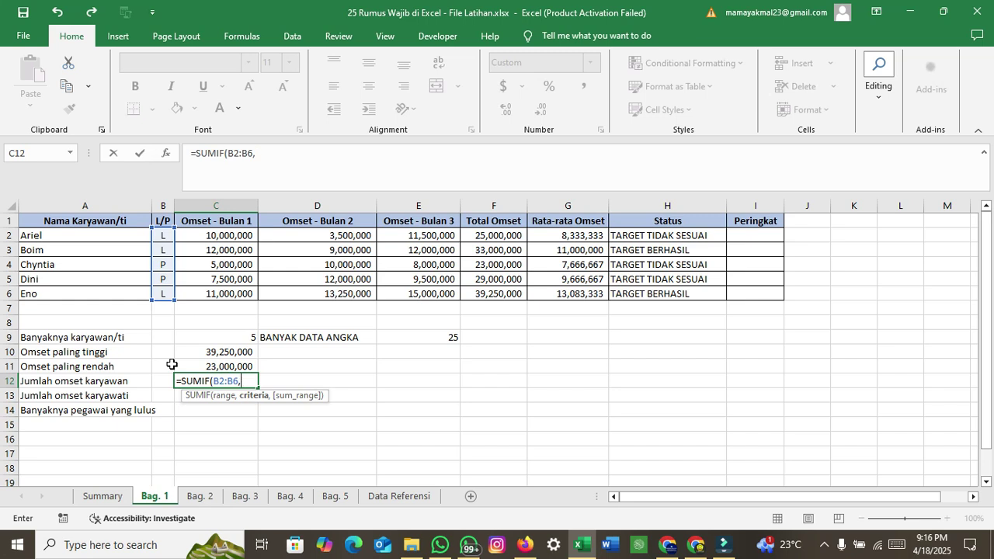
key("Left")
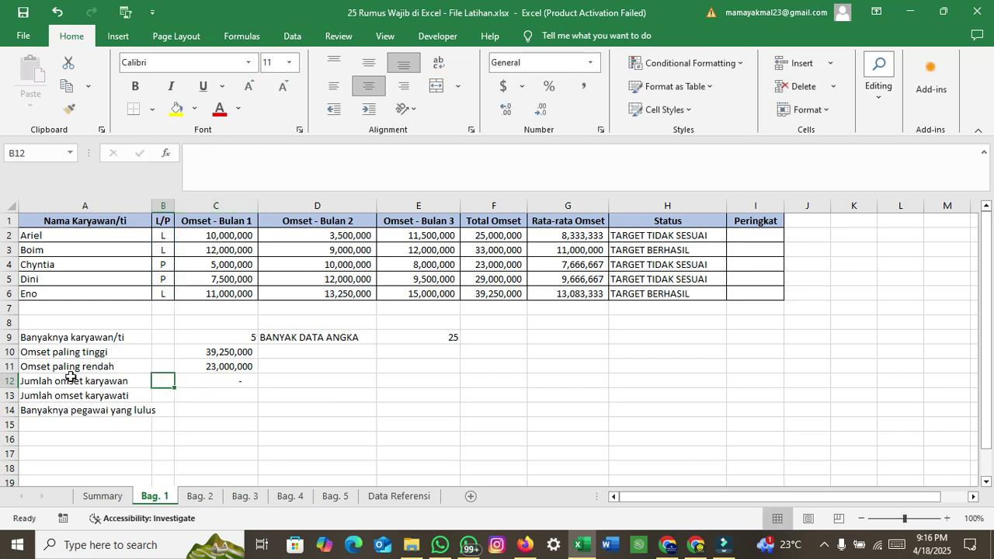
Step: Complete the SUMIF formula in C12 with the criterion "L" and the sum range F2:F6
double_click(192, 383)
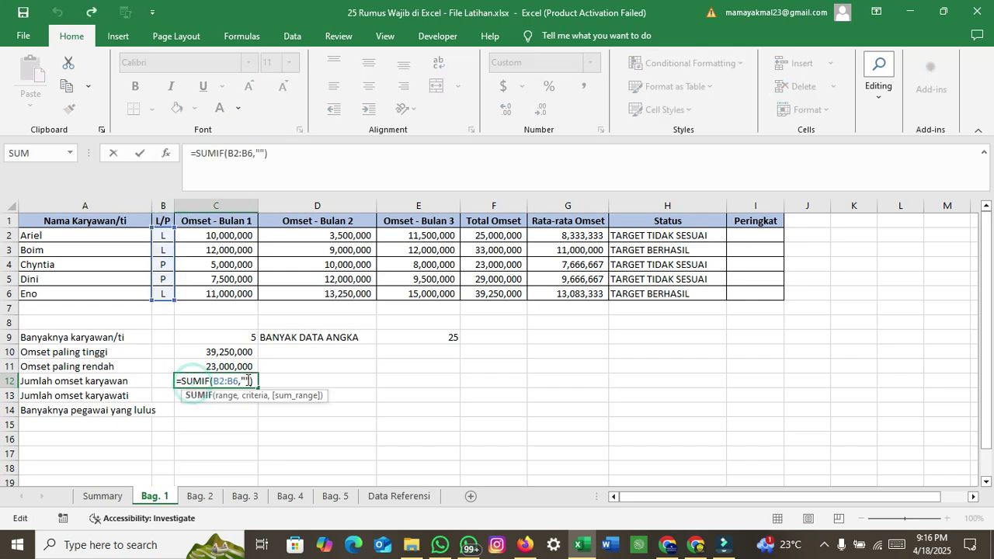
left_click(246, 381)
type("L")
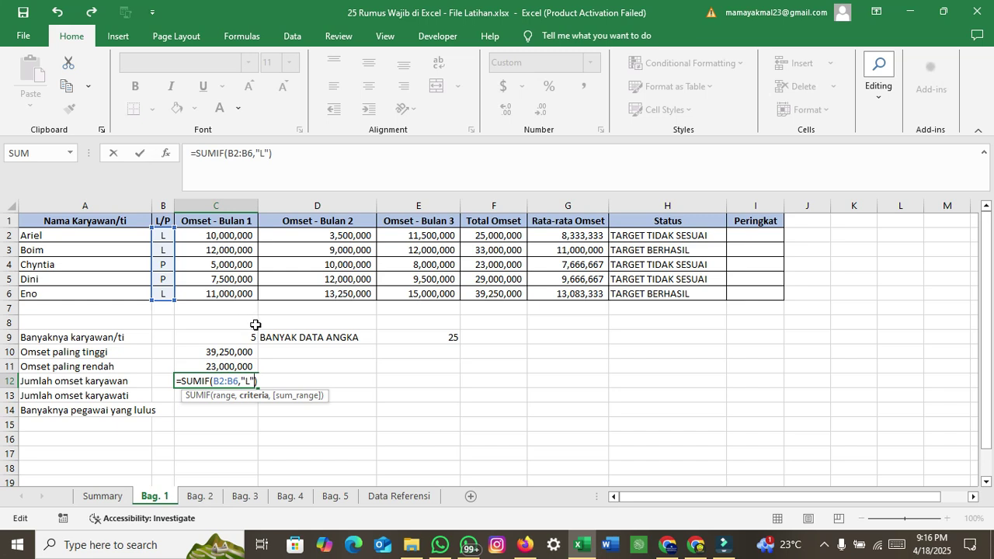
type(",")
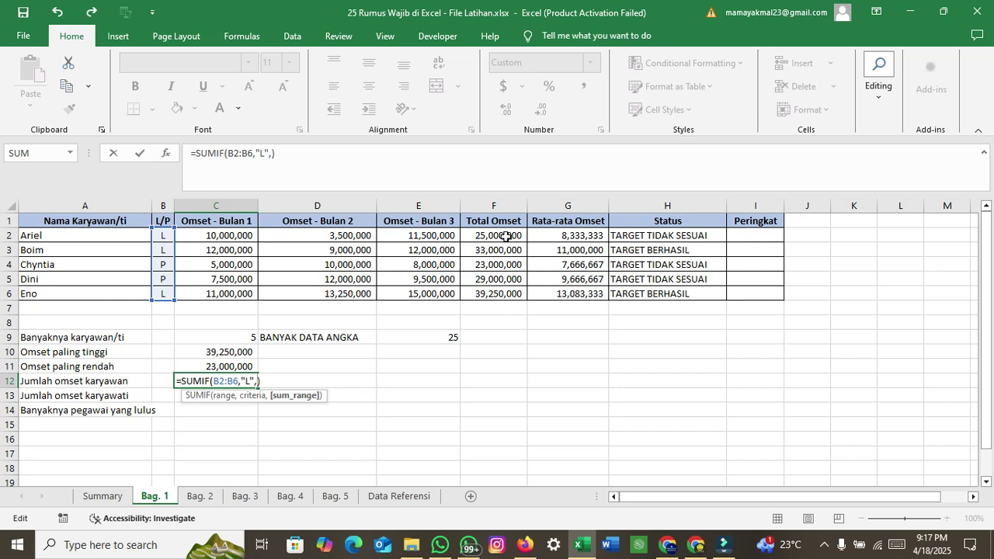
left_click_drag(506, 236, 511, 292)
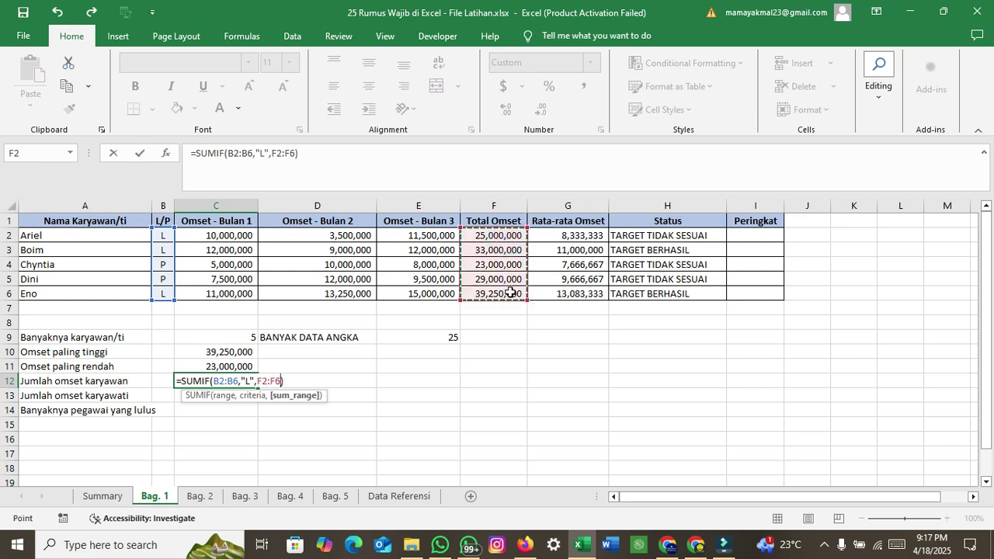
key("Return")
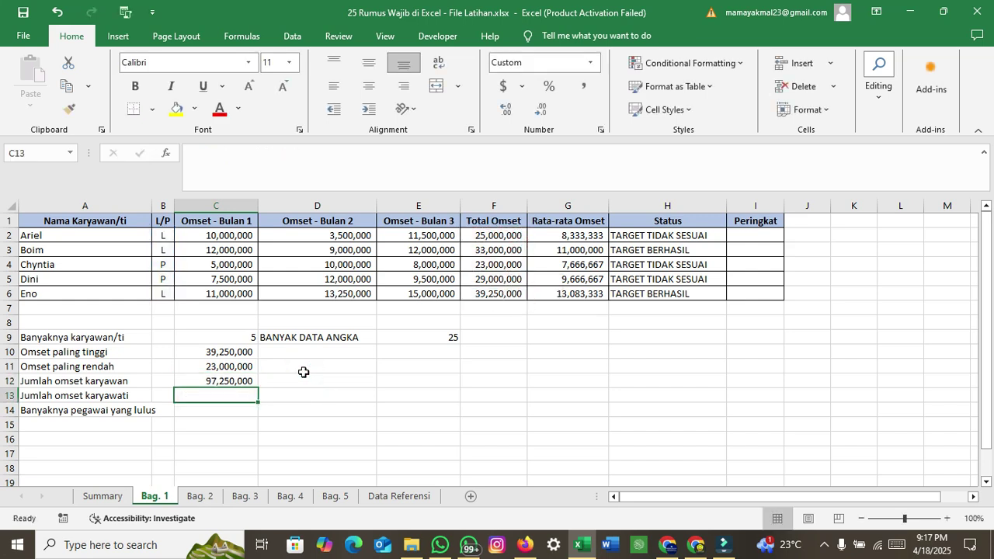
Step: Check the C12 sum against the L/P entries in column B and the matching Total Omset cells in column F
key("Up")
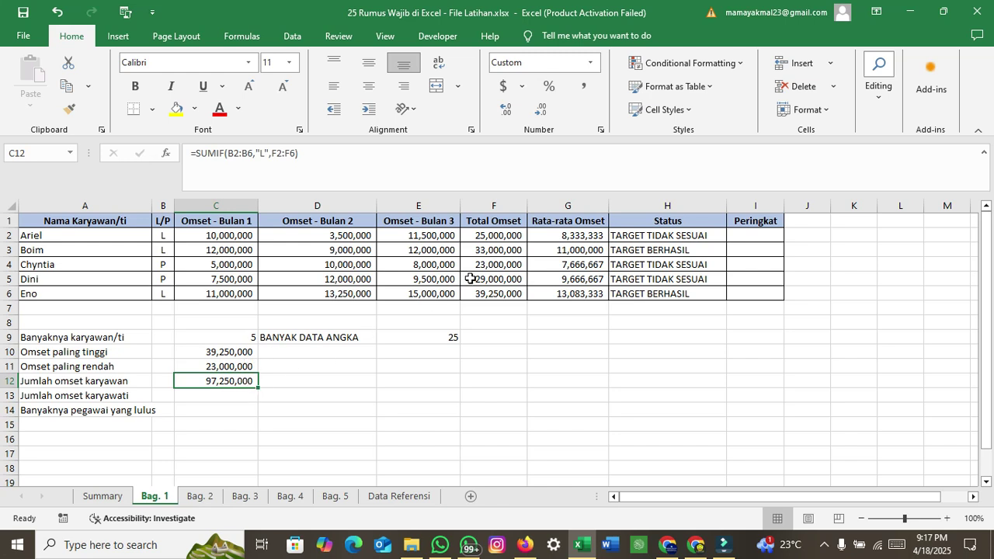
left_click(80, 386)
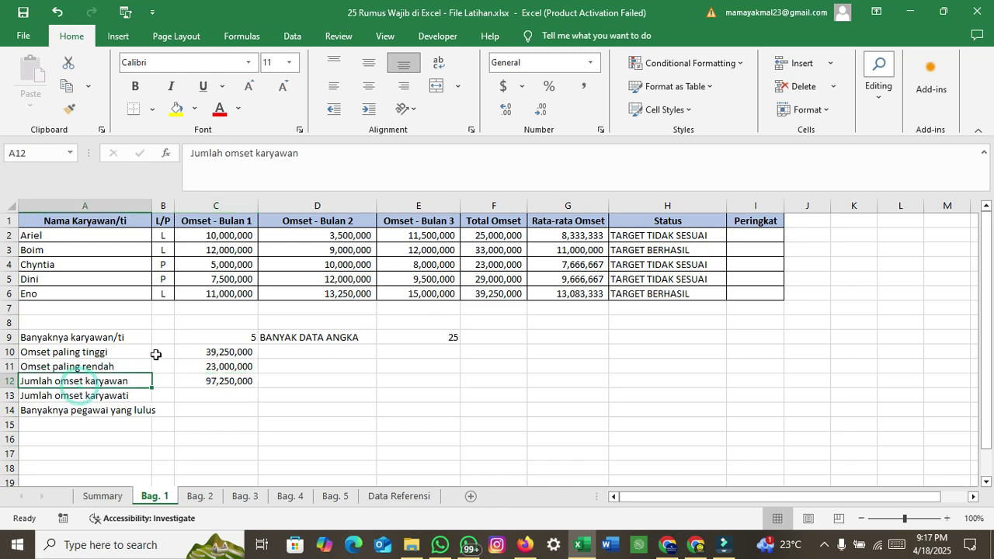
left_click(163, 248)
left_click(163, 293)
left_click(507, 237)
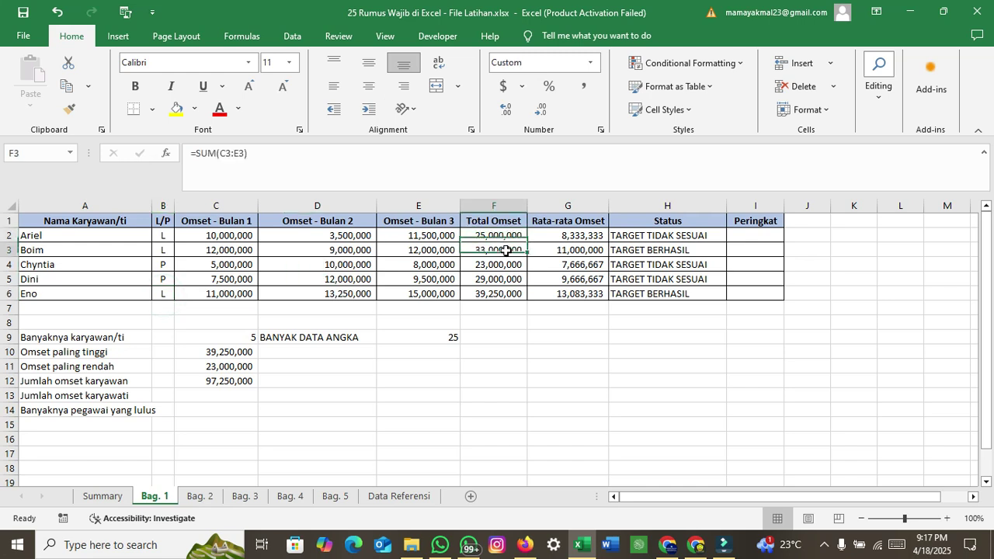
left_click(505, 295)
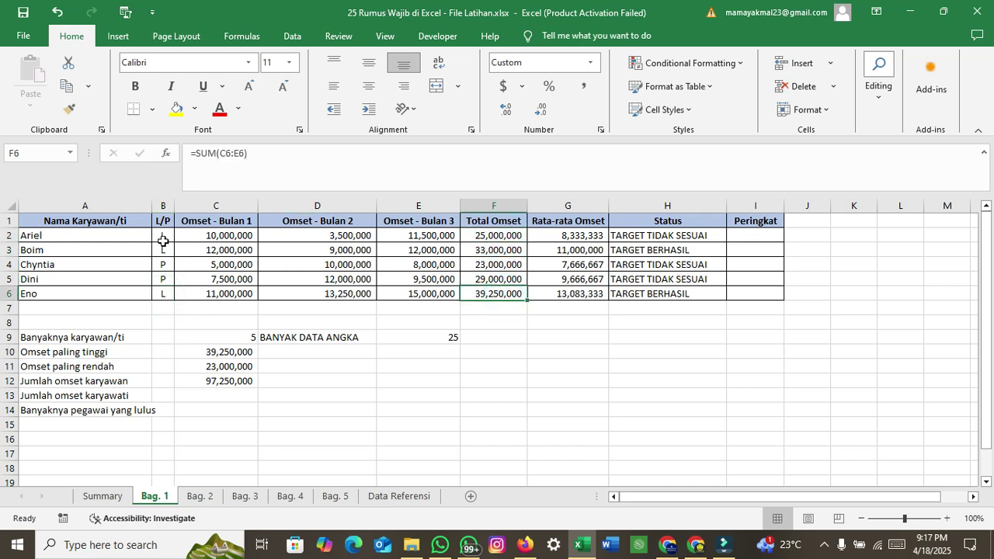
left_click(162, 236)
left_click(161, 251)
left_click(167, 264)
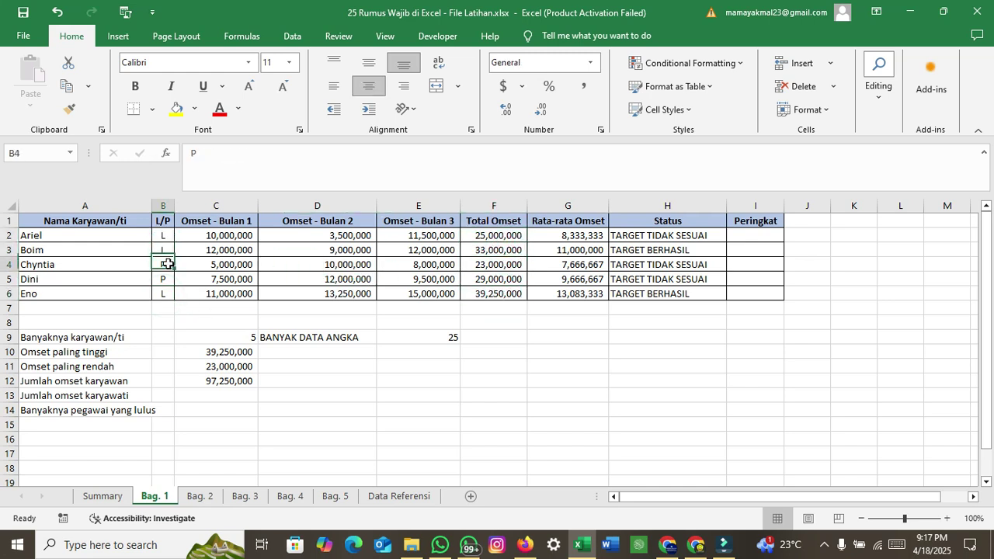
Step: Copy the full SUMIF formula text from C12, leaving that cell's formula as it is
left_click(221, 381)
double_click(243, 380)
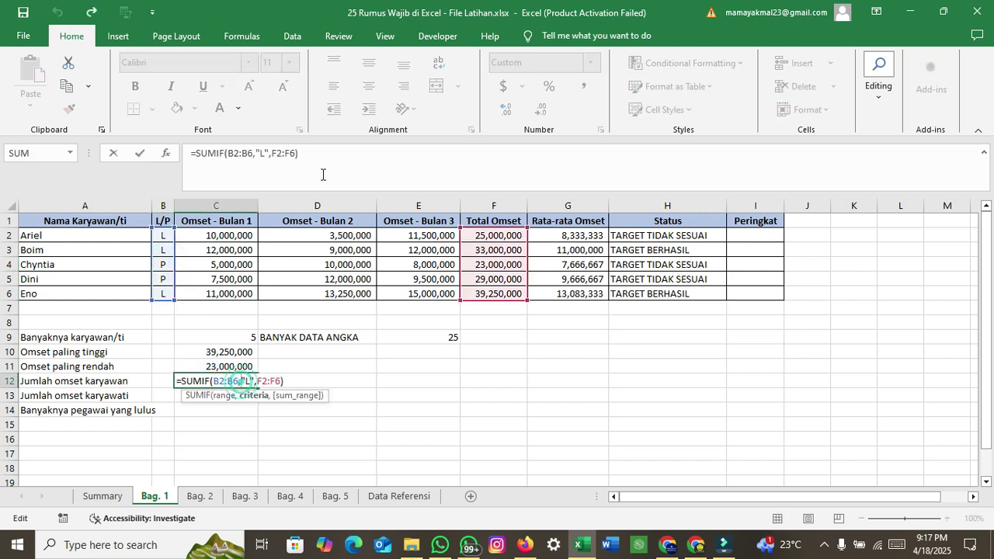
left_click_drag(325, 156, 192, 150)
key("ctrl+c")
left_click(321, 155)
key("Return")
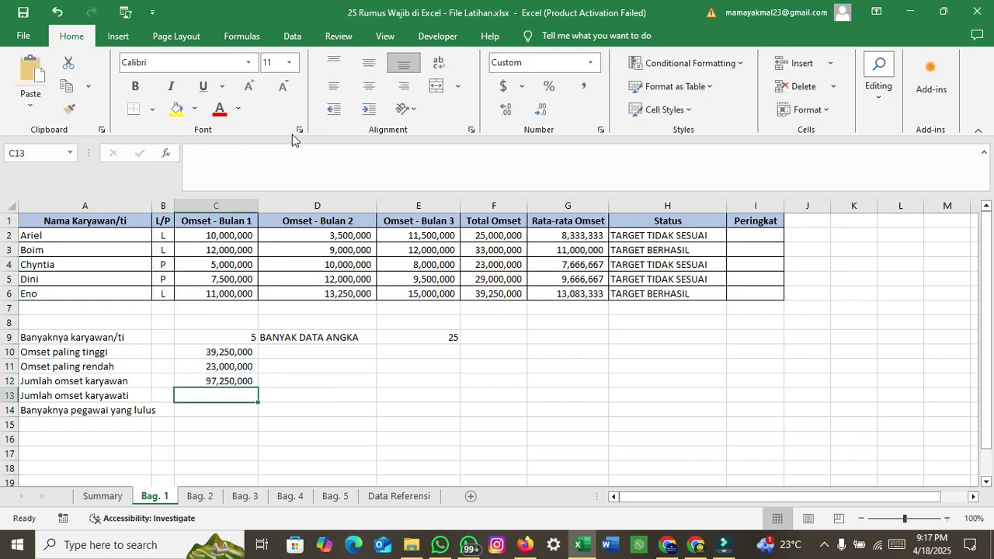
Step: Paste the copied formula into C13 for Jumlah omset karyawati and change its criterion to "P"
double_click(215, 396)
key("ctrl+v")
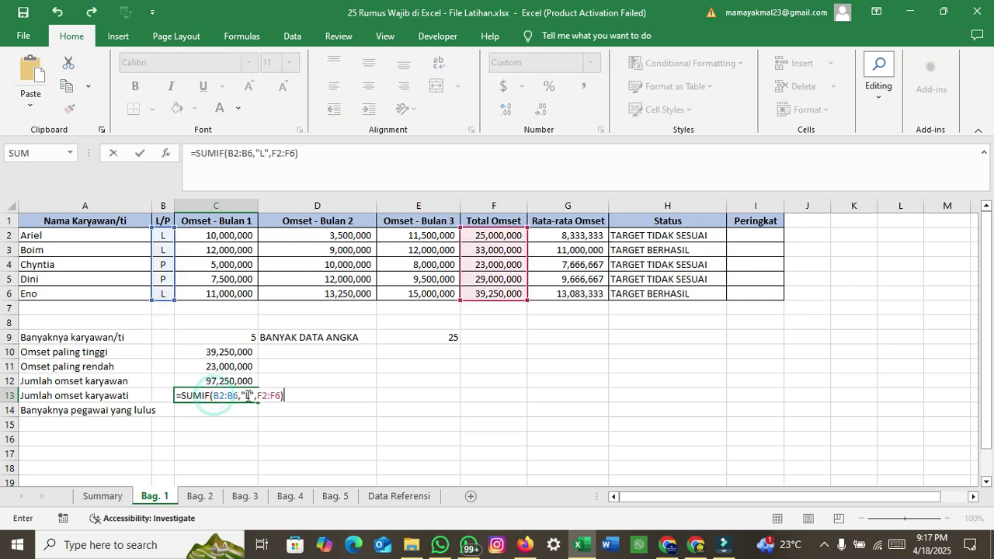
left_click(250, 395)
key("BackSpace")
type("P")
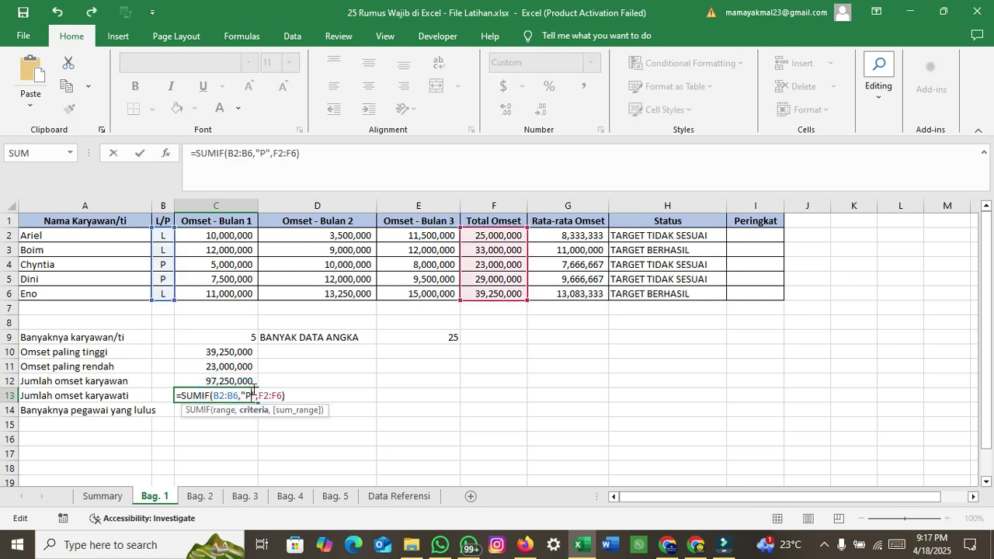
key("Return")
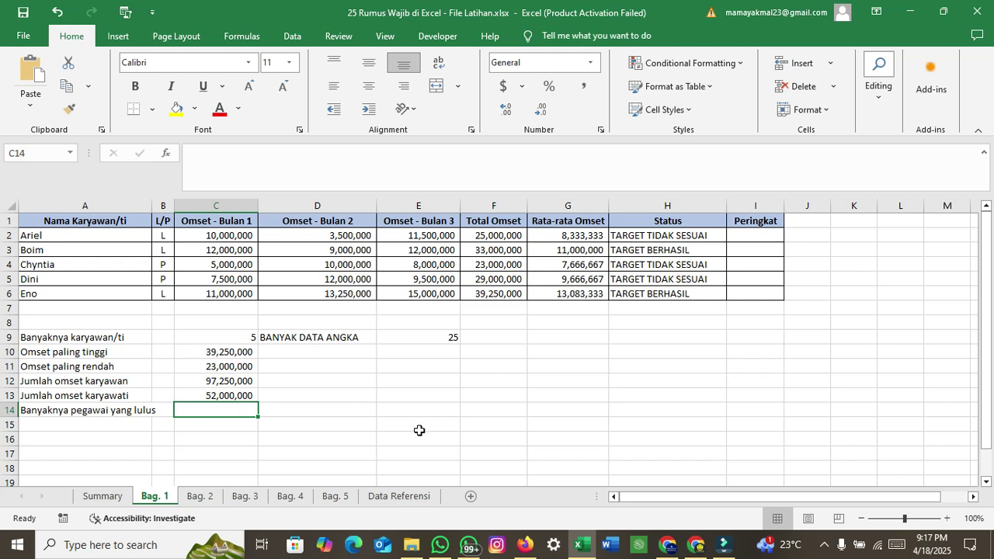
Step: Enter a COUNTIF formula in C14 for Banyaknya pegawai yang lulus, using the Status range H2:H6 and an empty text criterion
type("C0")
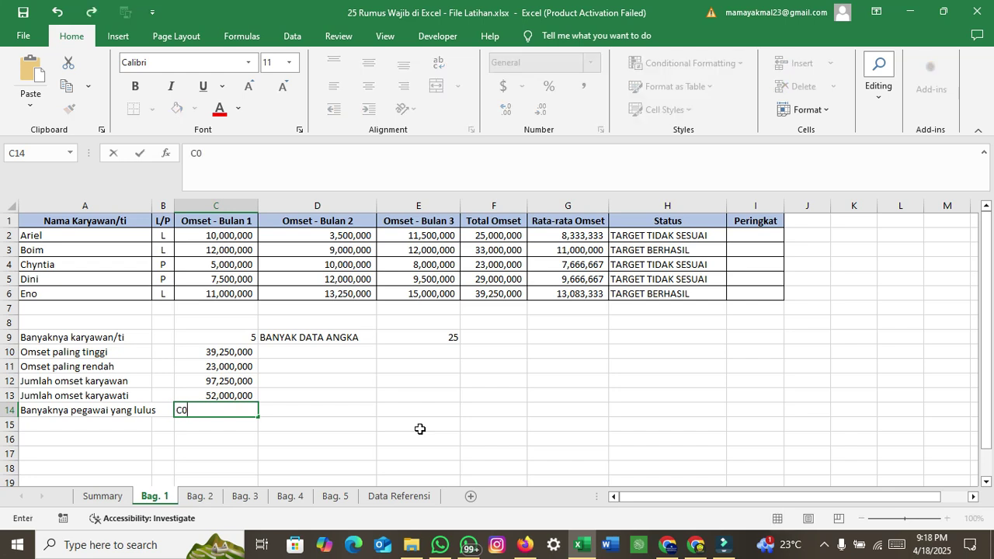
type("=C")
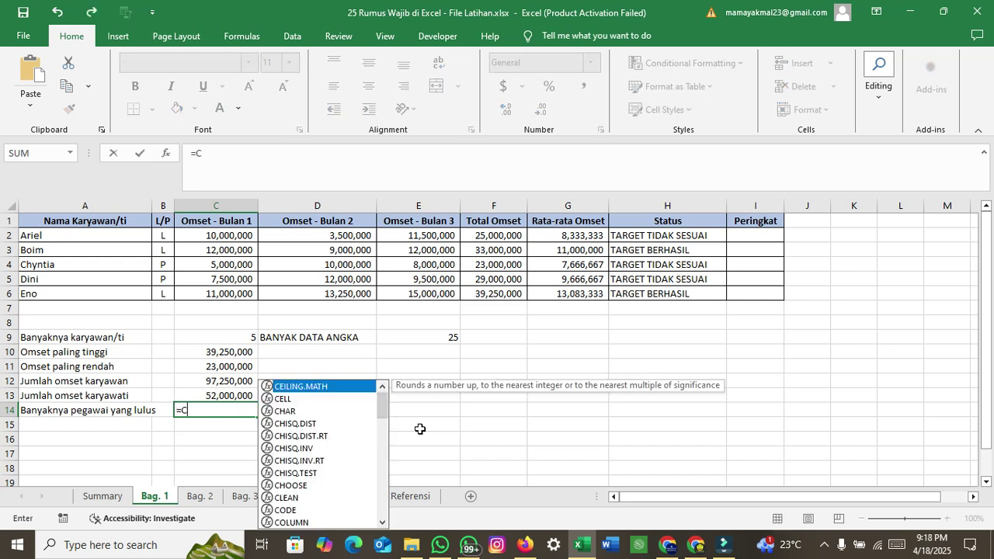
type("OUNT")
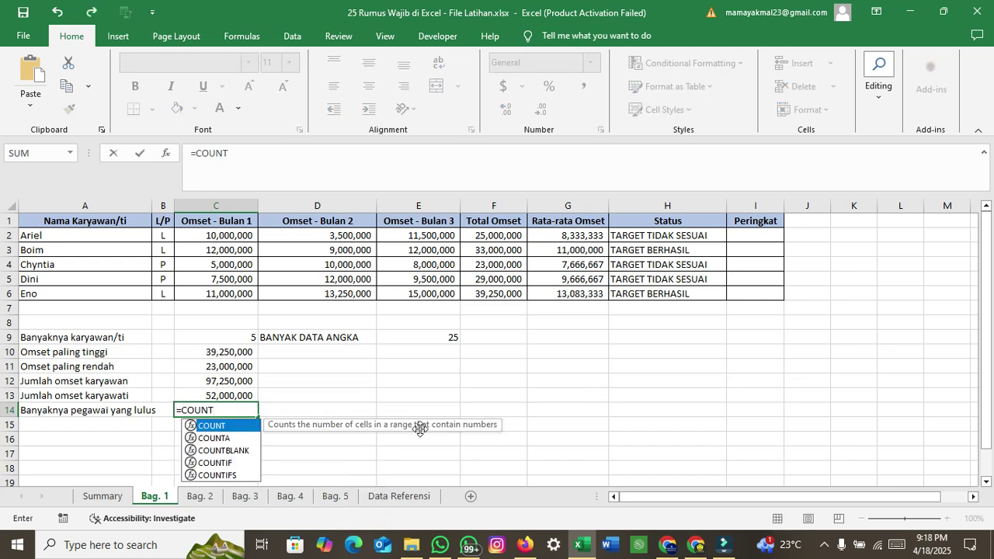
type("IF")
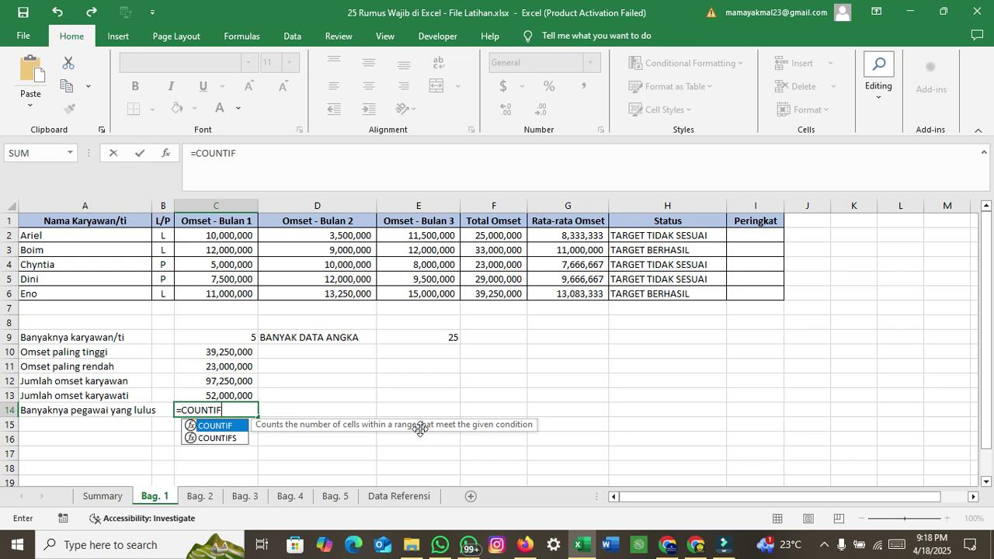
type(",")
key("BackSpace")
double_click(226, 428)
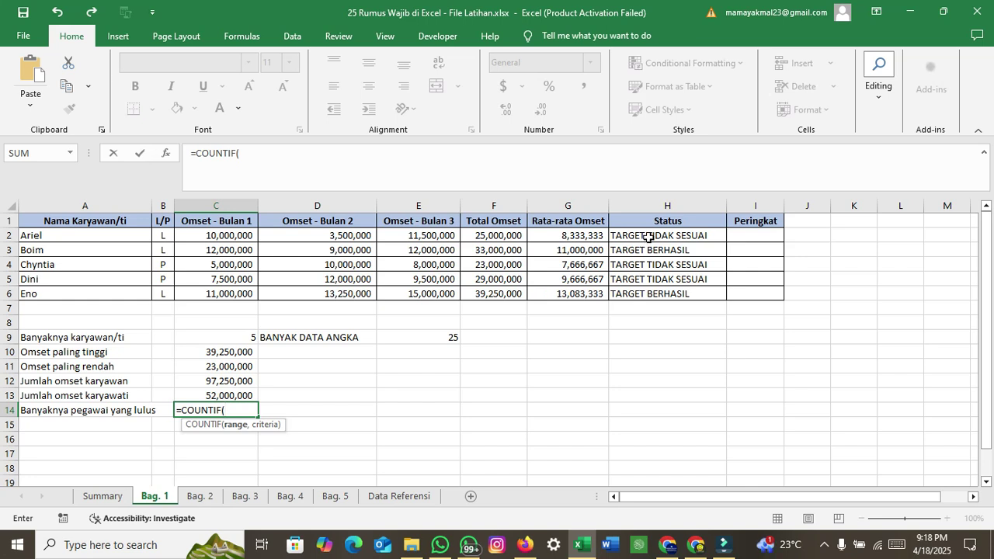
left_click_drag(649, 237, 653, 291)
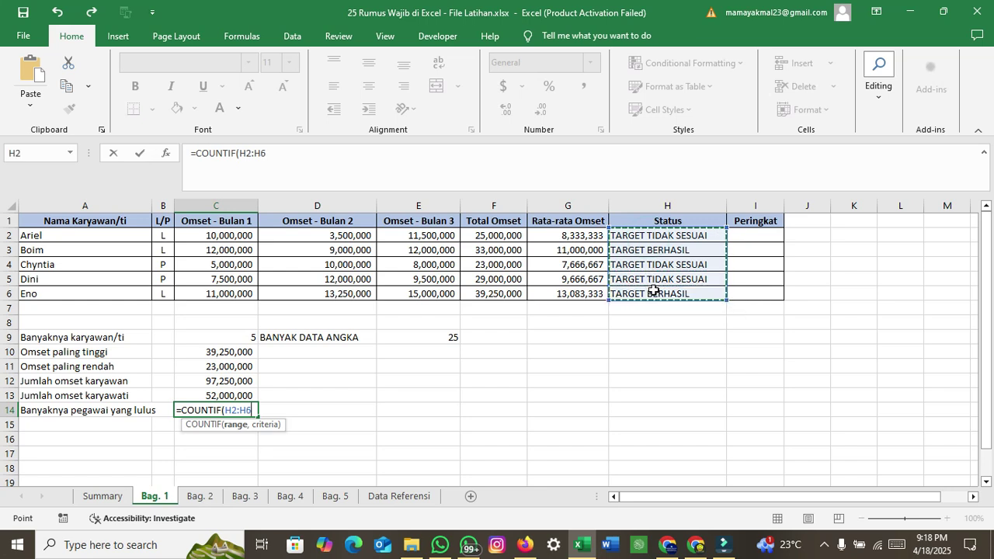
type(",")
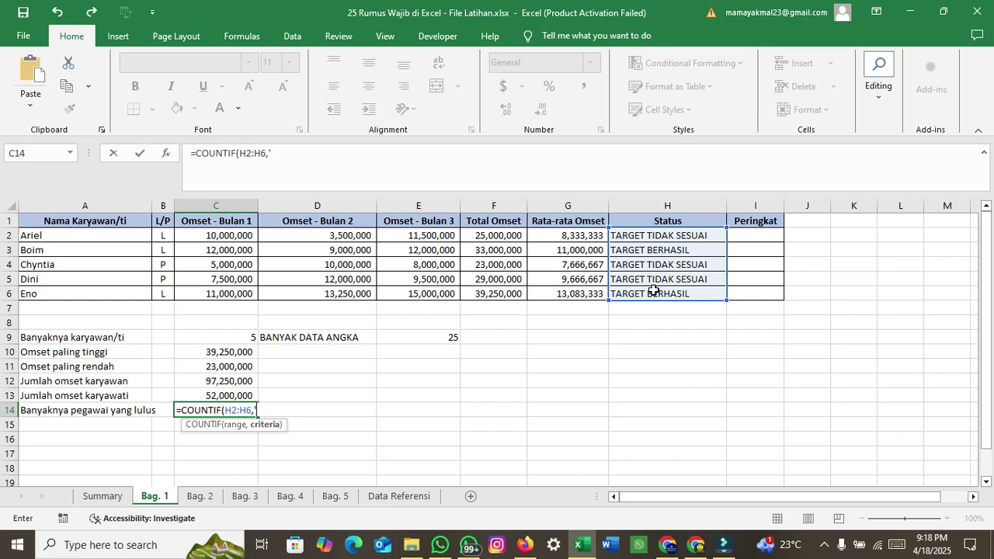
key("Left")
type("t")
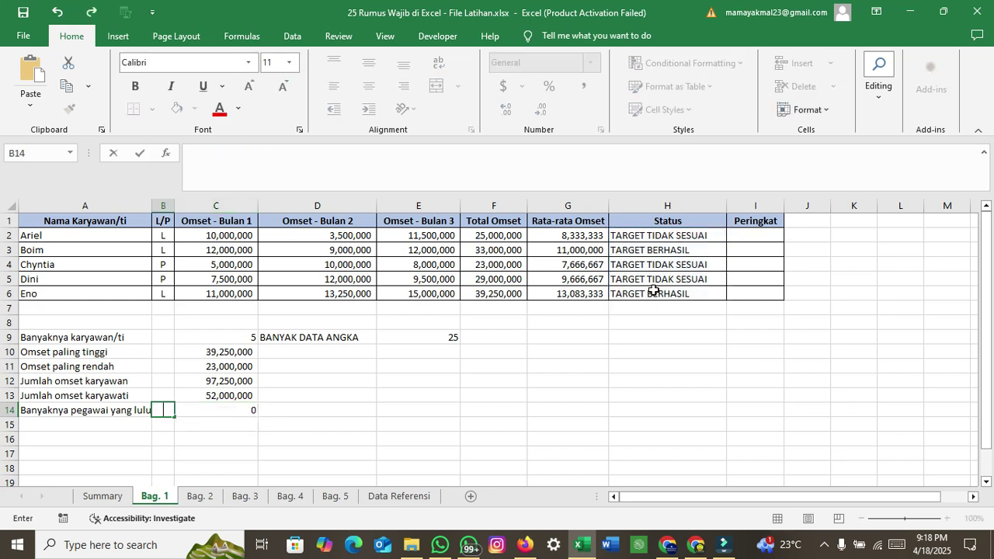
Step: Fill in the criterion of the COUNTIF formula in C14 as "TARGET BERHASIL"
left_click(470, 412)
double_click(244, 410)
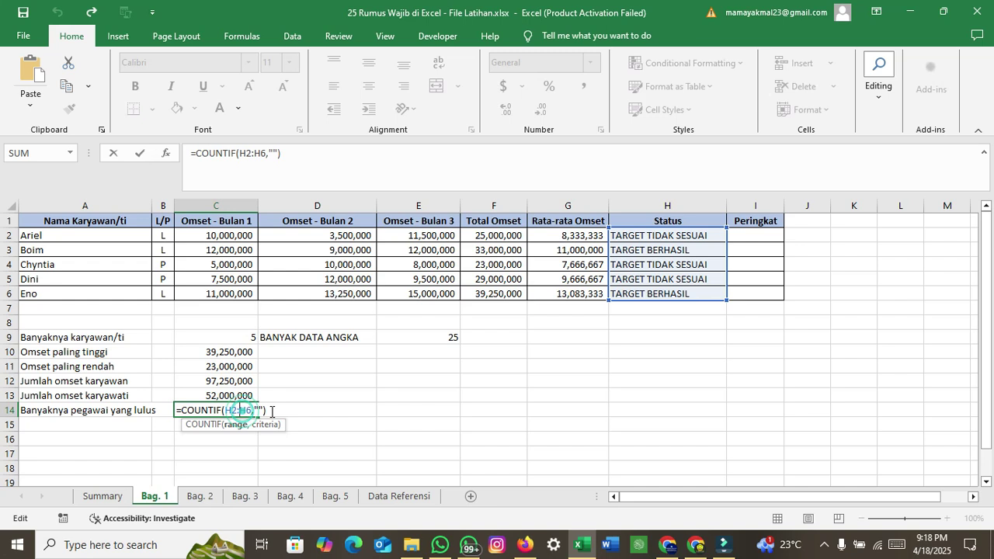
left_click(260, 410)
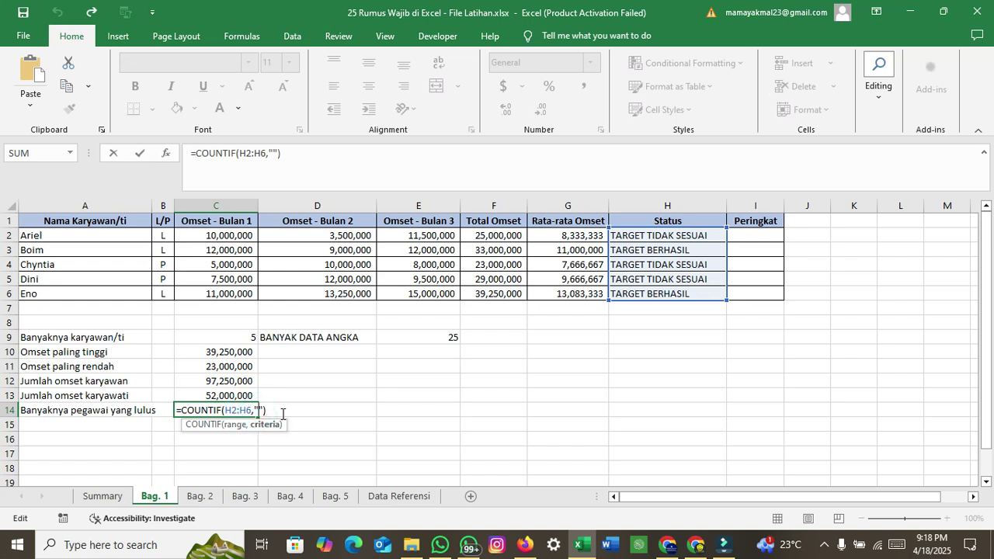
type("tar")
key("BackSpace")
key("BackSpace")
key("BackSpace")
type("TAR")
type("GET")
type(" BERHASI")
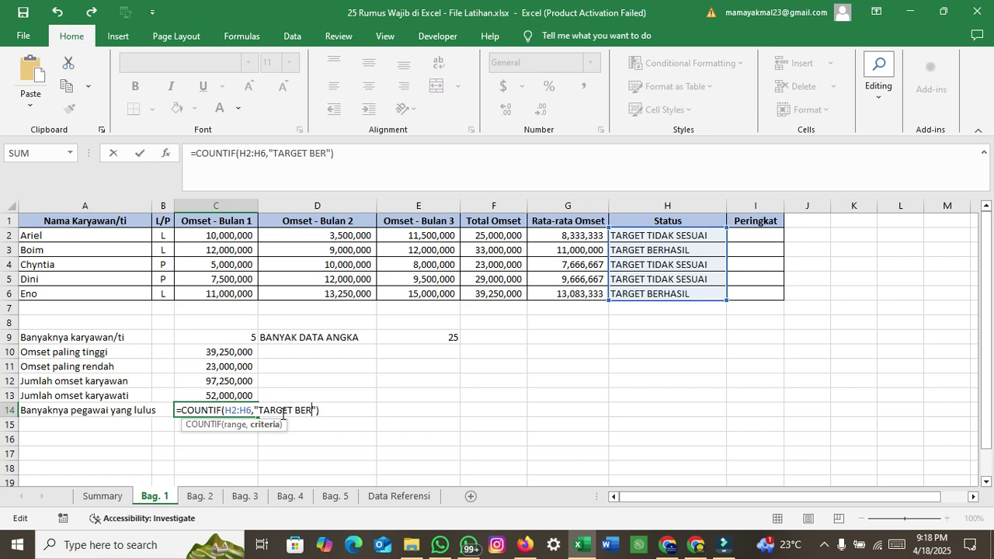
type("L")
key("Return")
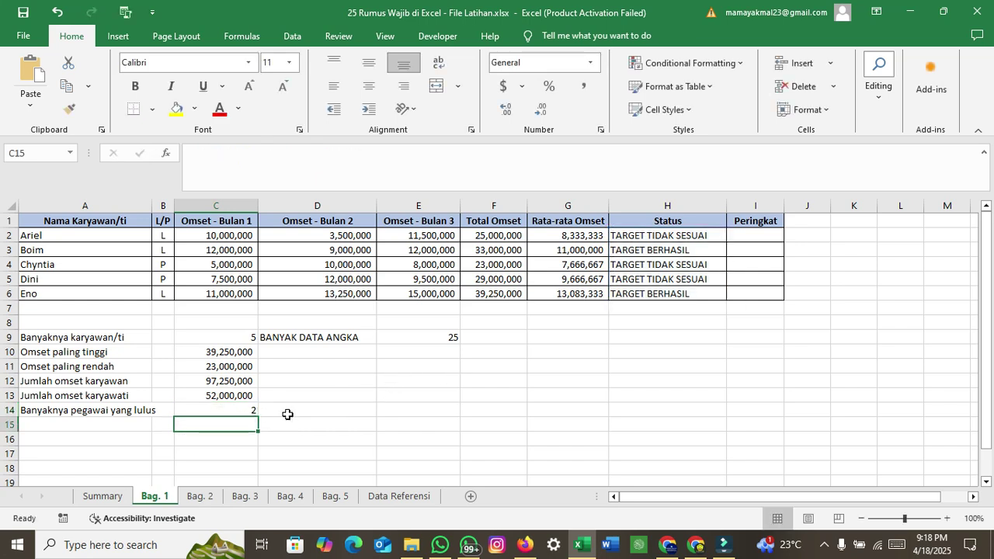
Step: Check the COUNTIF formula in C14 against the entries in the Status column, leaving the formula as it is
double_click(207, 412)
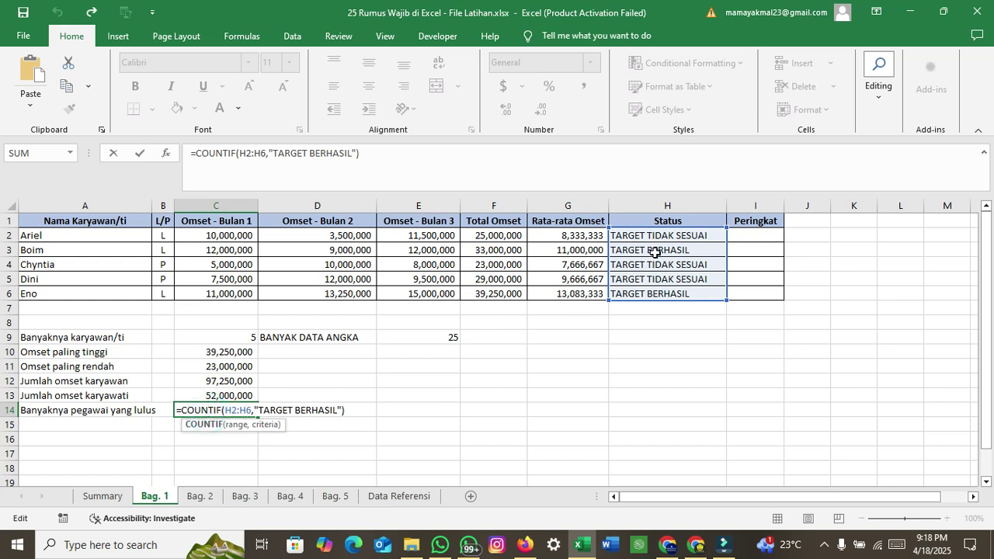
left_click(655, 253)
left_click(766, 341)
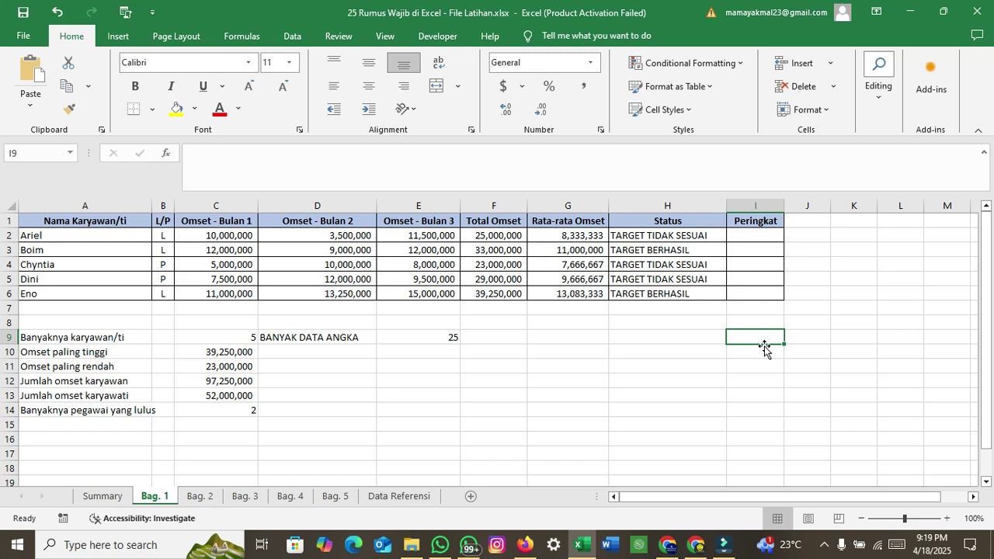
left_click(825, 549)
right_click(853, 460)
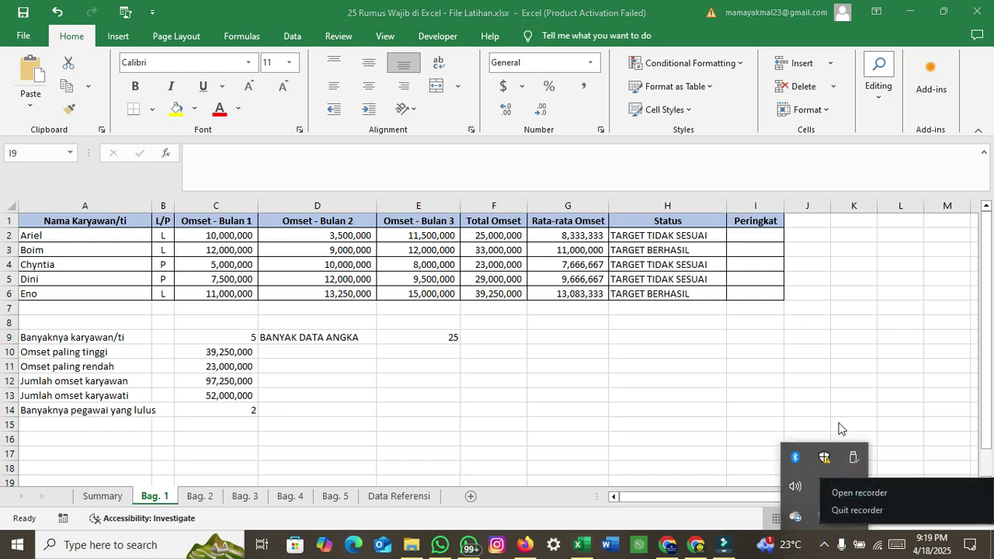